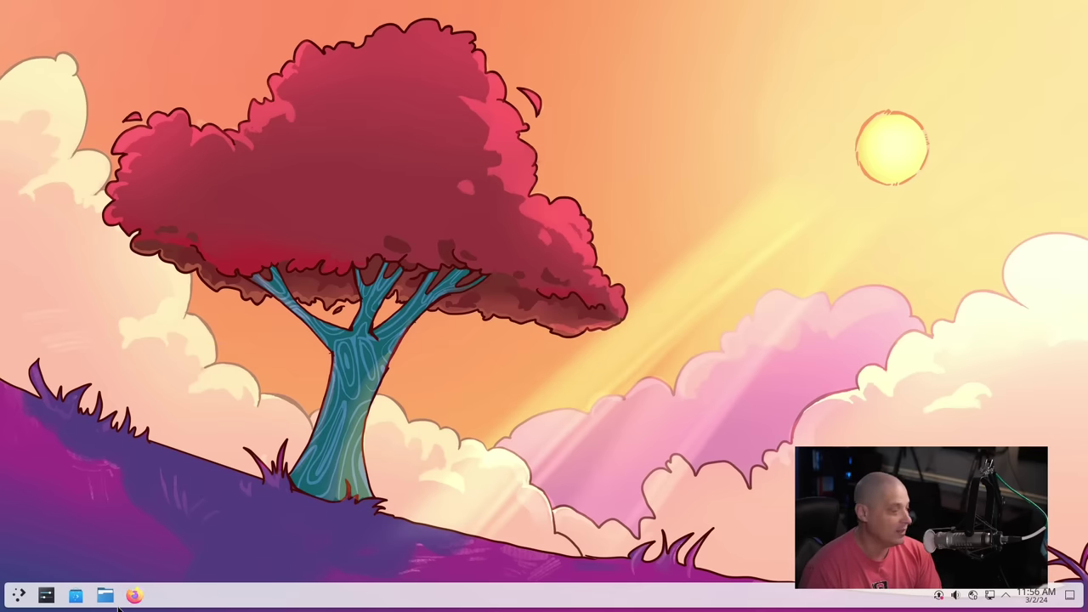
Open Dolphin, move it, show the Home path as text, then maximize and restore it.
{"action": "left_click_drag", "start_coordinate": [105, 595], "coordinate": [397, 323]}
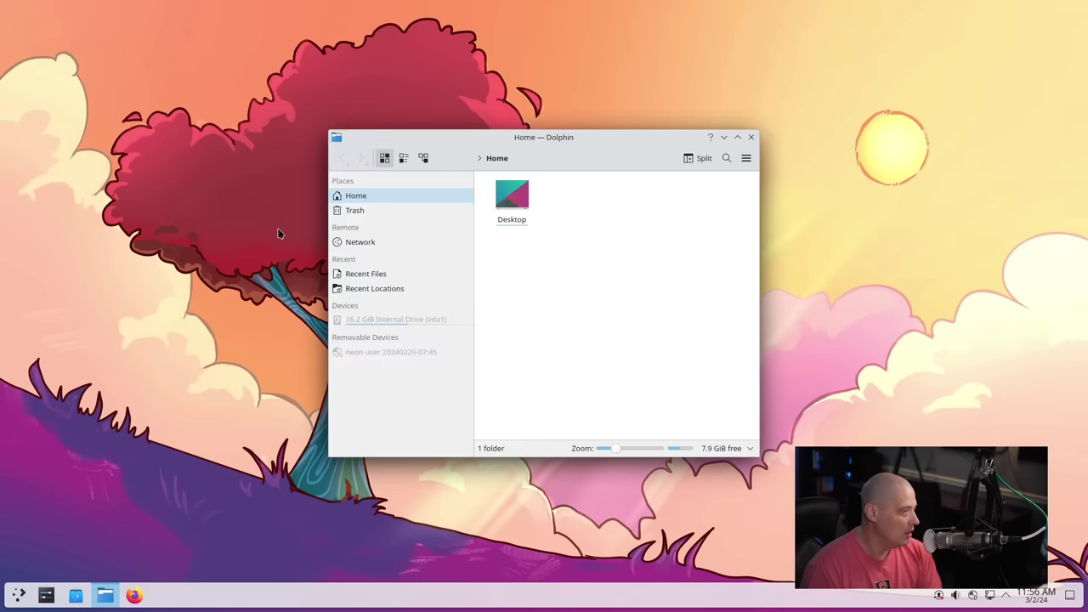
{"action": "left_click_drag", "start_coordinate": [592, 146], "coordinate": [362, 213]}
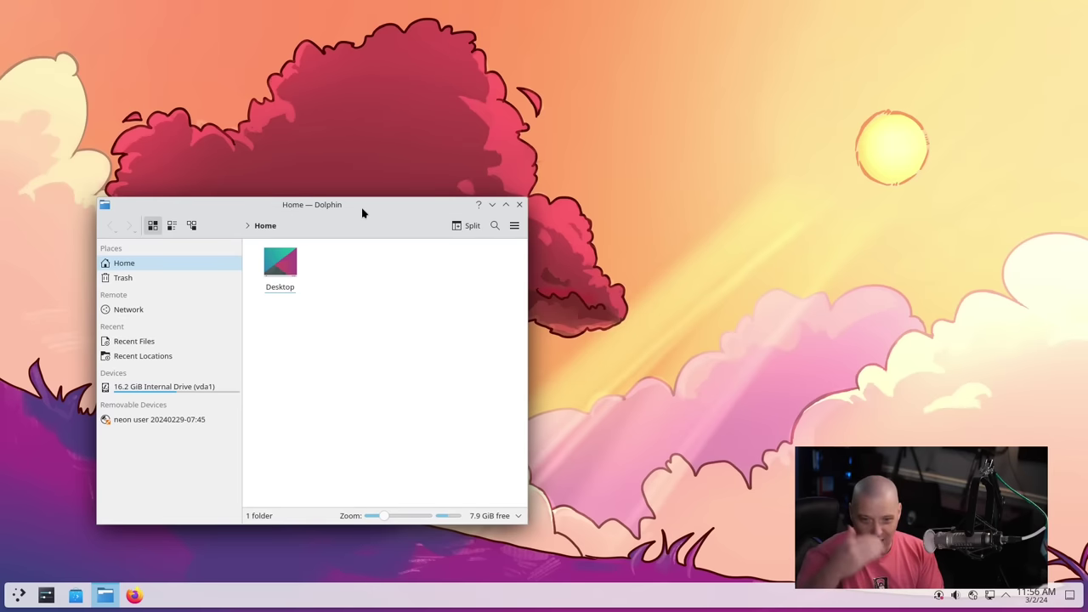
{"action": "left_click", "coordinate": [345, 225]}
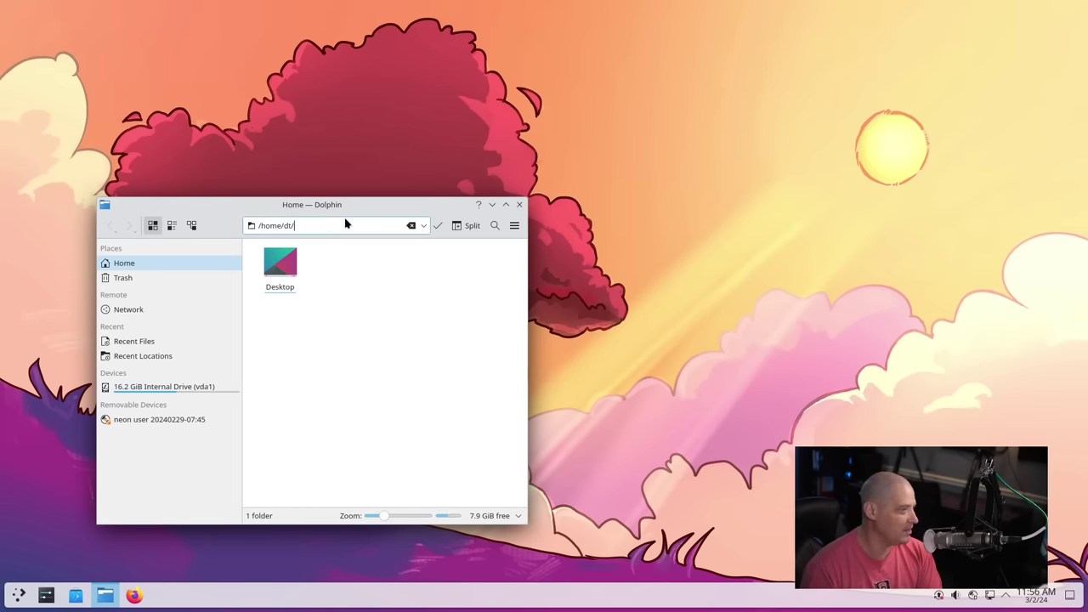
{"action": "double_click", "coordinate": [353, 208]}
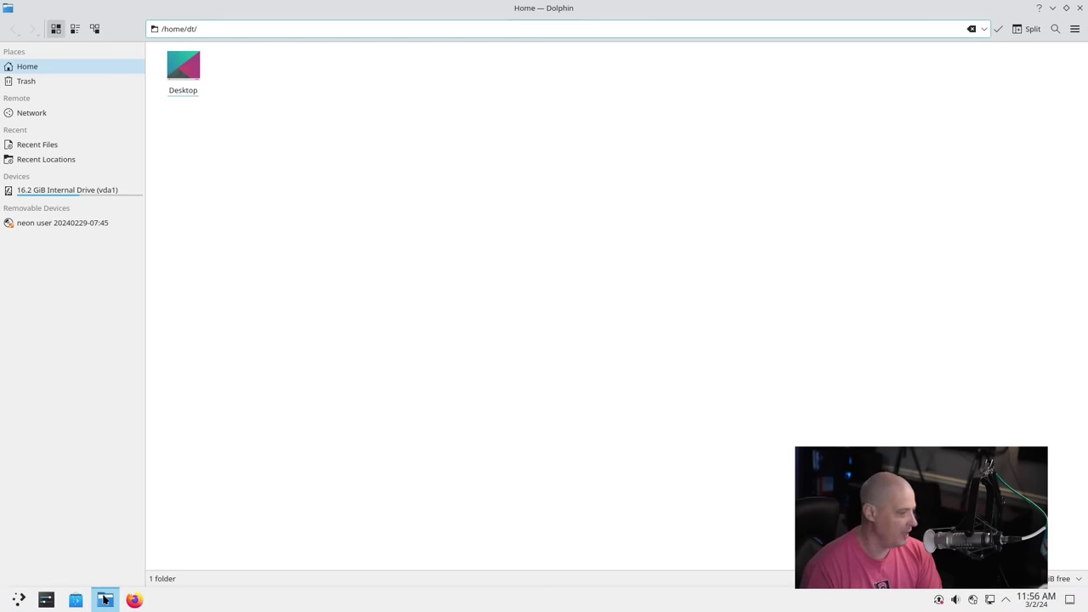
{"action": "double_click", "coordinate": [443, 9]}
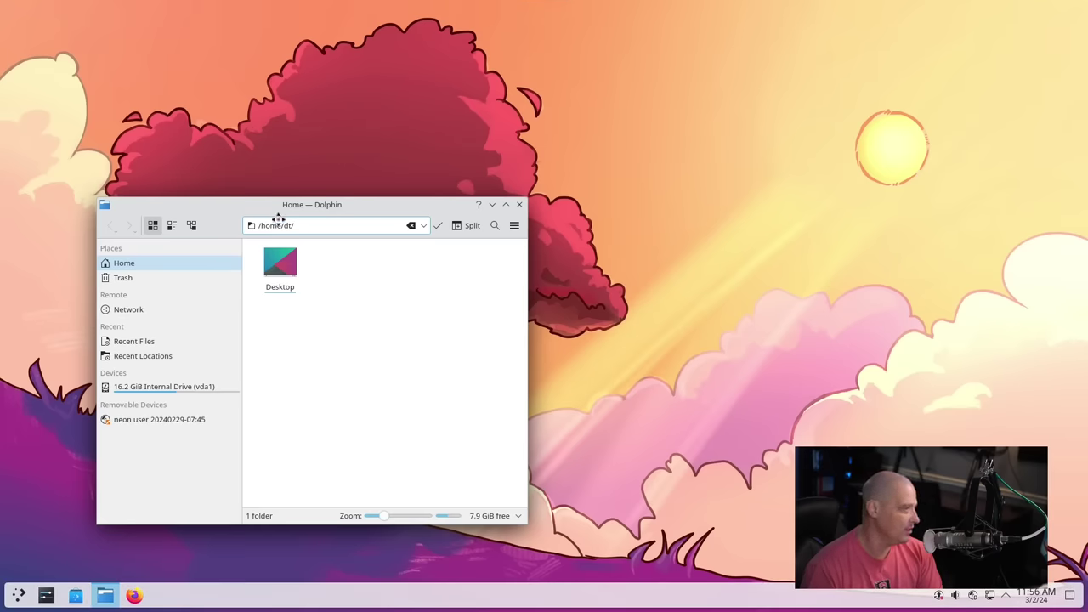
Reposition the Dolphin window, then maximize and restore it again to normal size.
{"action": "left_click_drag", "start_coordinate": [295, 206], "coordinate": [266, 271]}
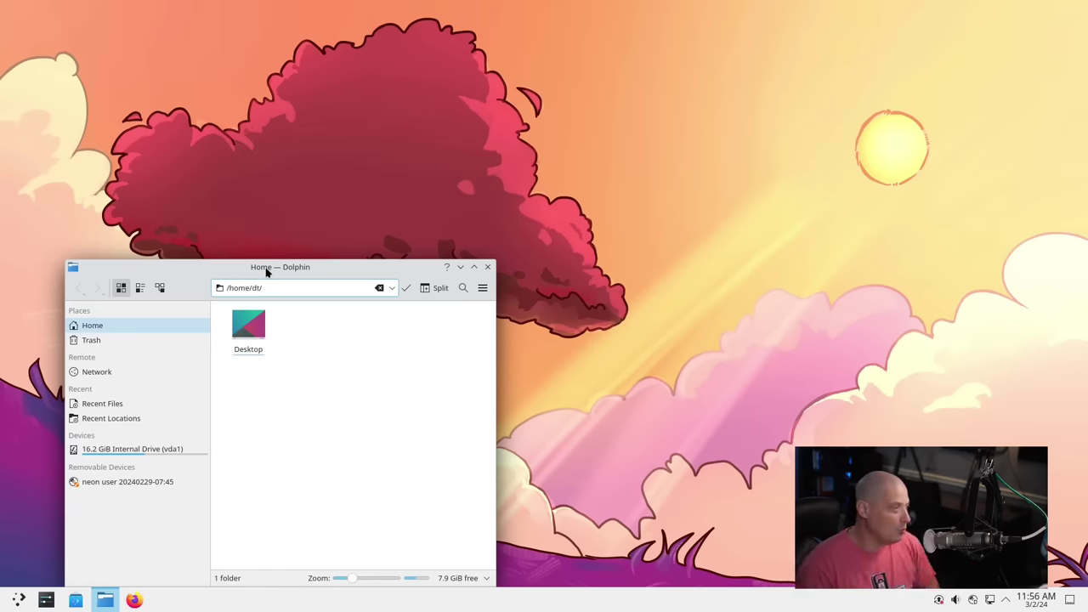
{"action": "left_click_drag", "start_coordinate": [266, 270], "coordinate": [354, 162]}
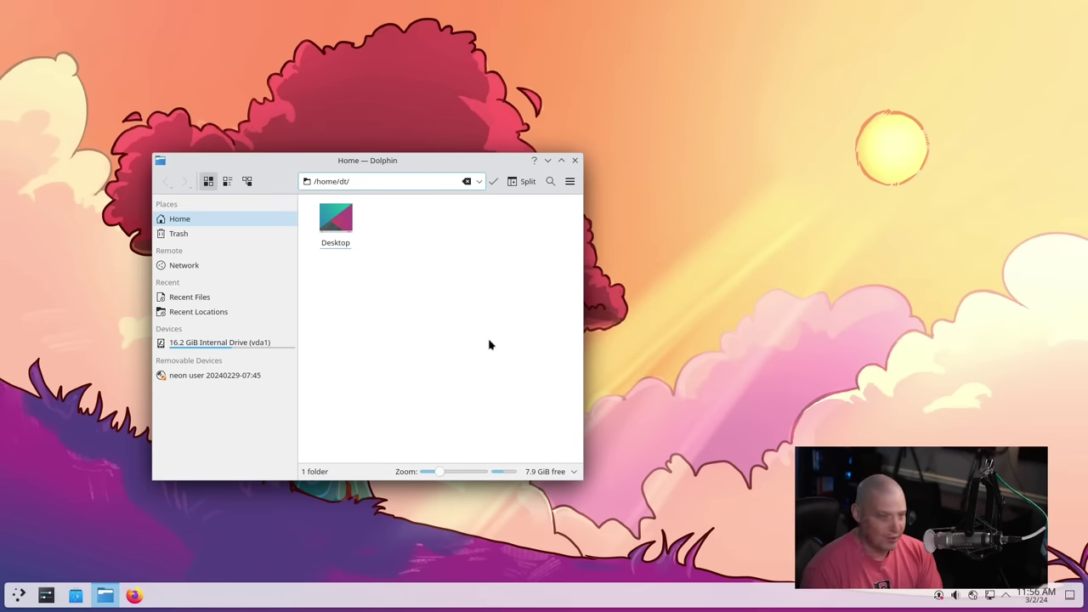
{"action": "left_click_drag", "start_coordinate": [384, 164], "coordinate": [349, 185]}
{"action": "double_click", "coordinate": [352, 179]}
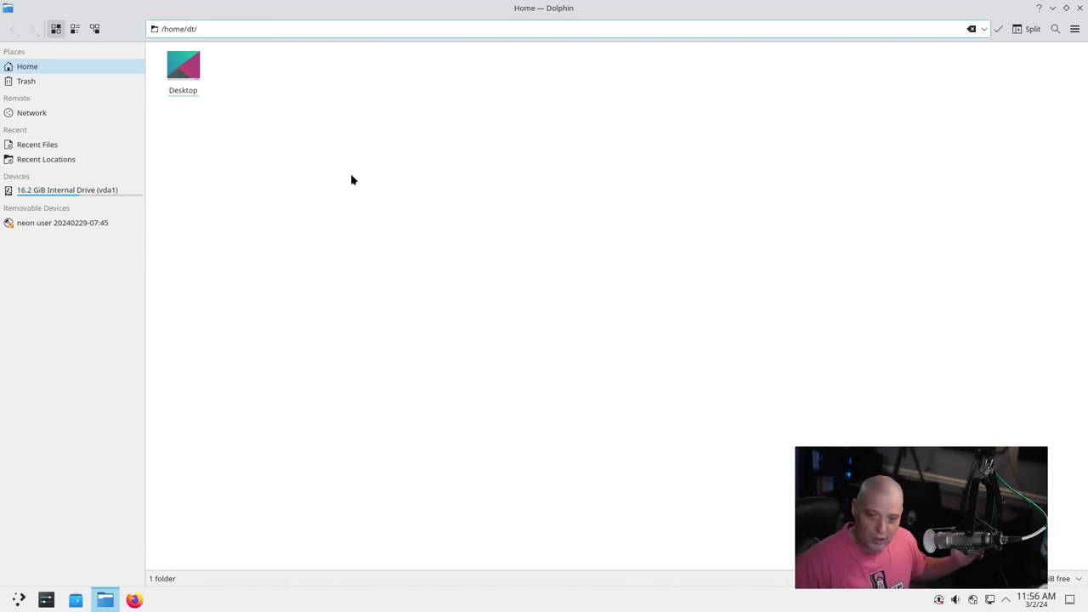
{"action": "double_click", "coordinate": [453, 12]}
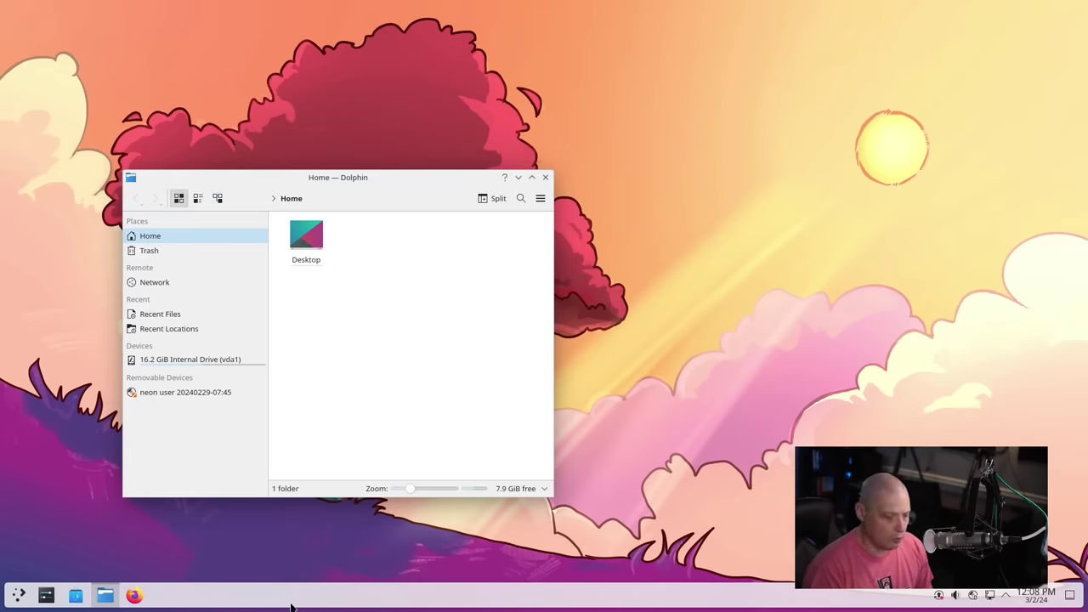
Open System Settings and reach the Virtual Desktops page by searching 'virtual'.
{"action": "left_click", "coordinate": [47, 600]}
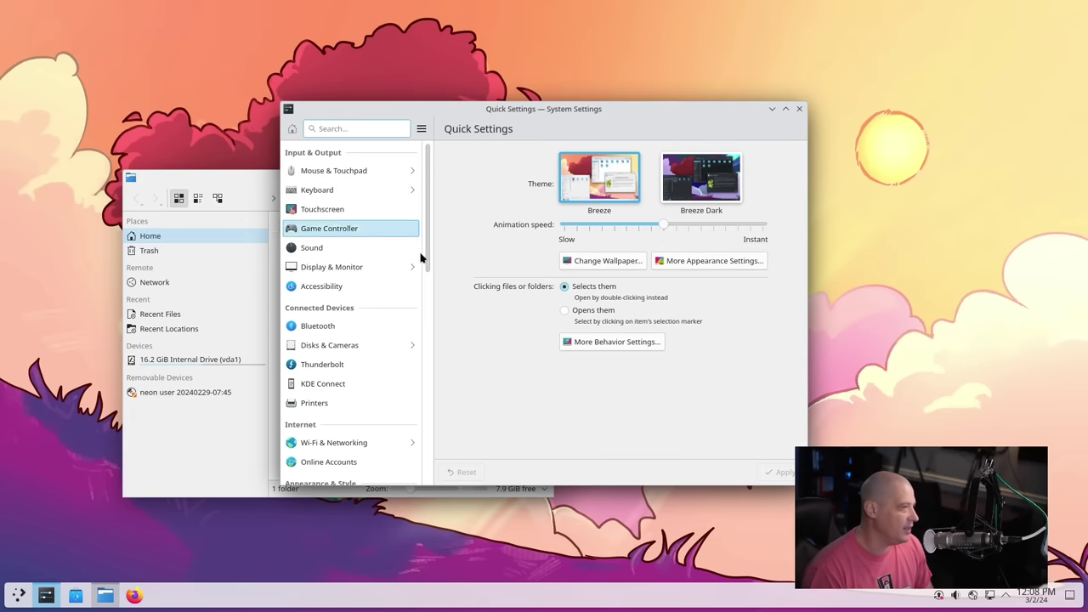
{"action": "scroll", "coordinate": [367, 261], "scroll_direction": "down", "scroll_amount": 6}
{"action": "scroll", "coordinate": [367, 260], "scroll_direction": "down", "scroll_amount": 2}
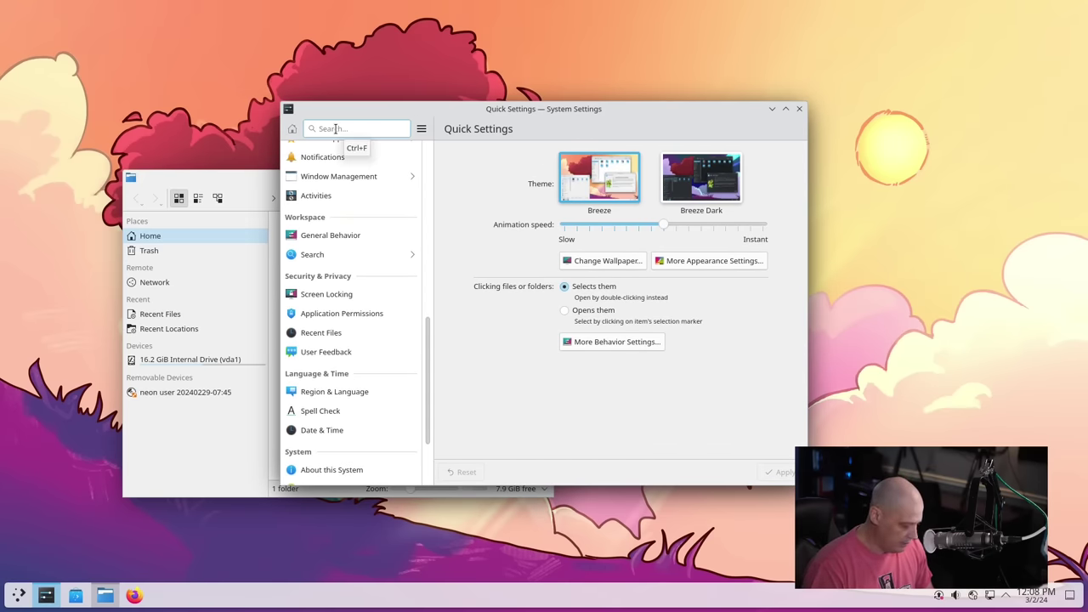
{"action": "type", "text": "virtual"}
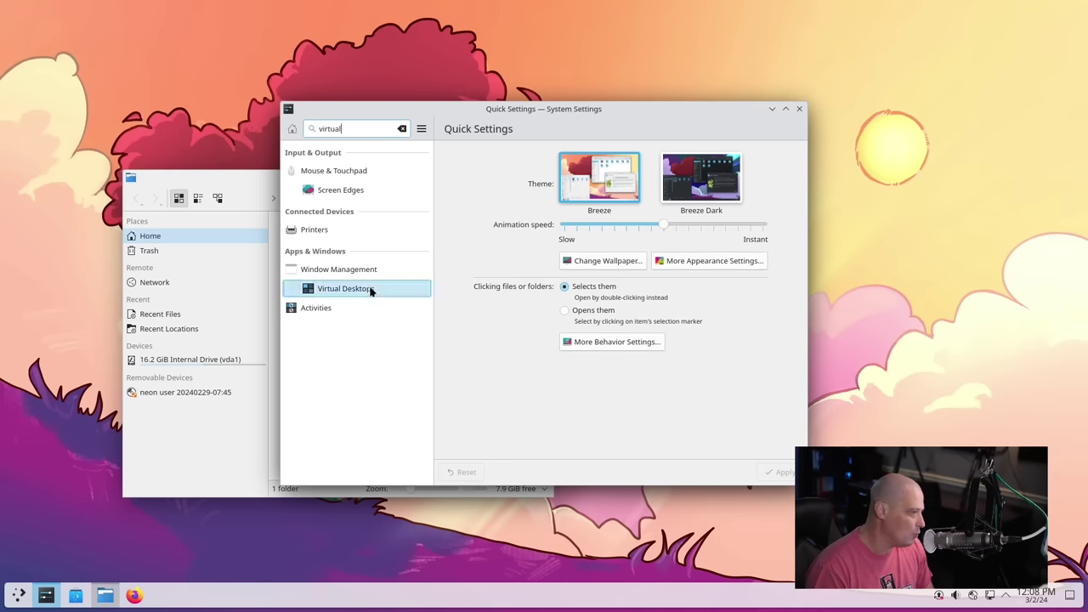
{"action": "left_click", "coordinate": [372, 290]}
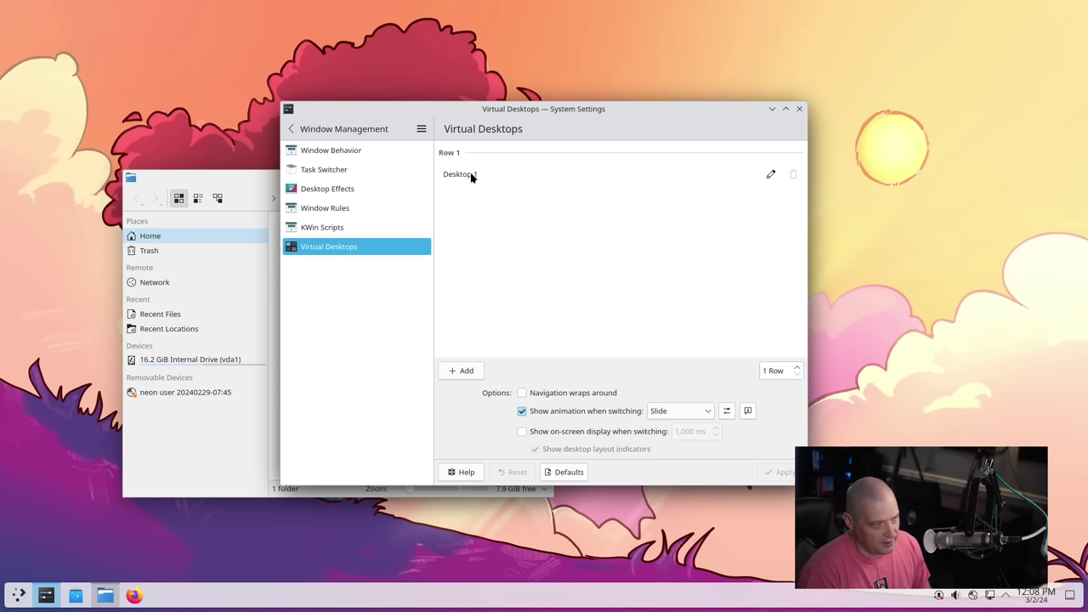
Add three more virtual desktops, set the layout to 2 rows, and apply.
{"action": "left_click", "coordinate": [470, 370]}
{"action": "left_click", "coordinate": [470, 371]}
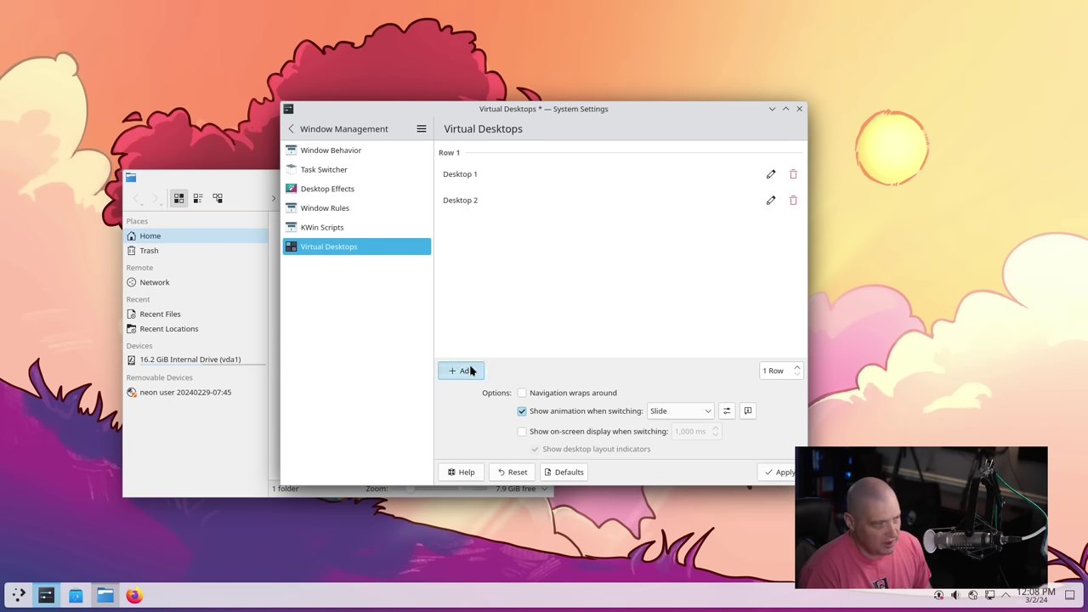
{"action": "left_click", "coordinate": [470, 370]}
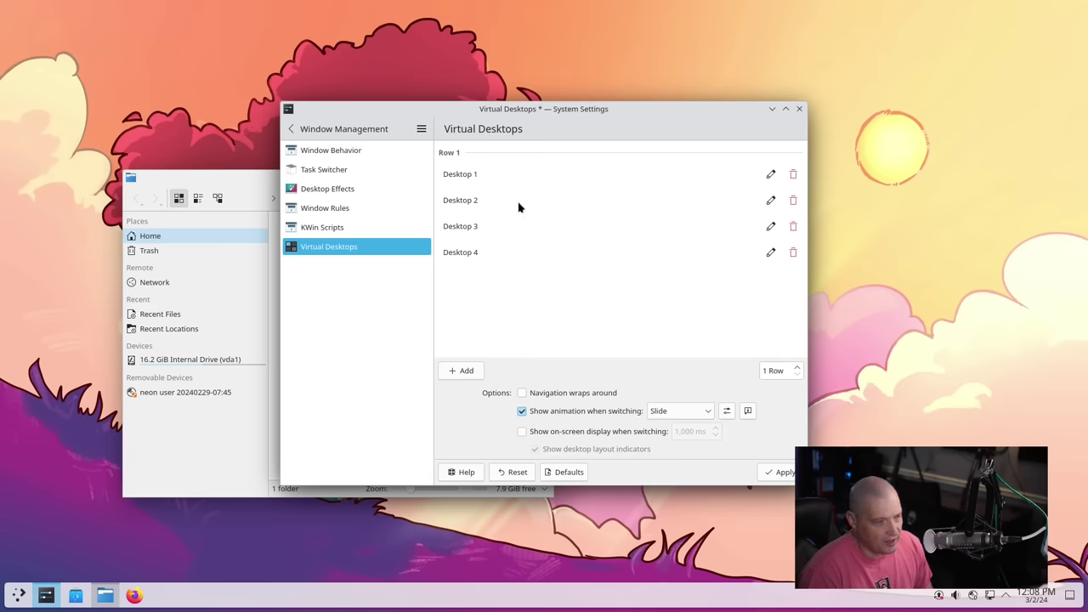
{"action": "left_click", "coordinate": [798, 368]}
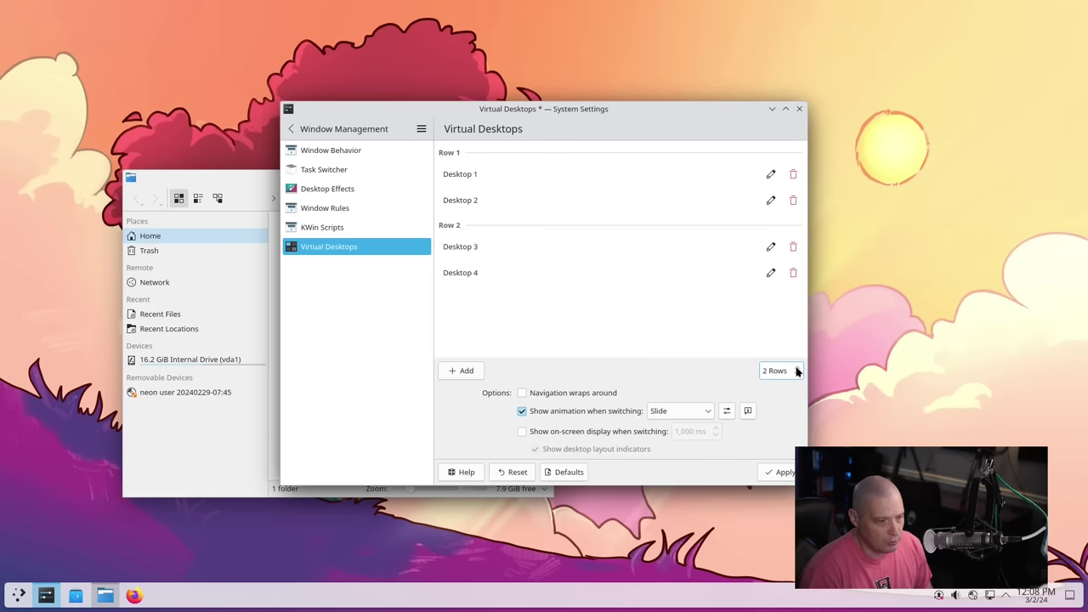
{"action": "left_click", "coordinate": [782, 472]}
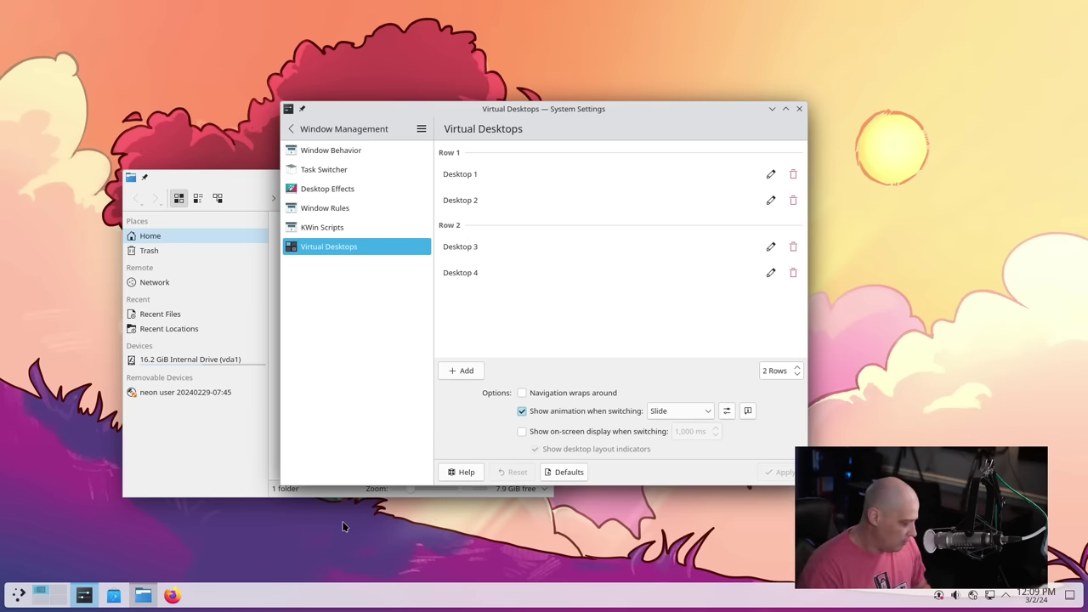
{"action": "key", "text": "ctrl+F2"}
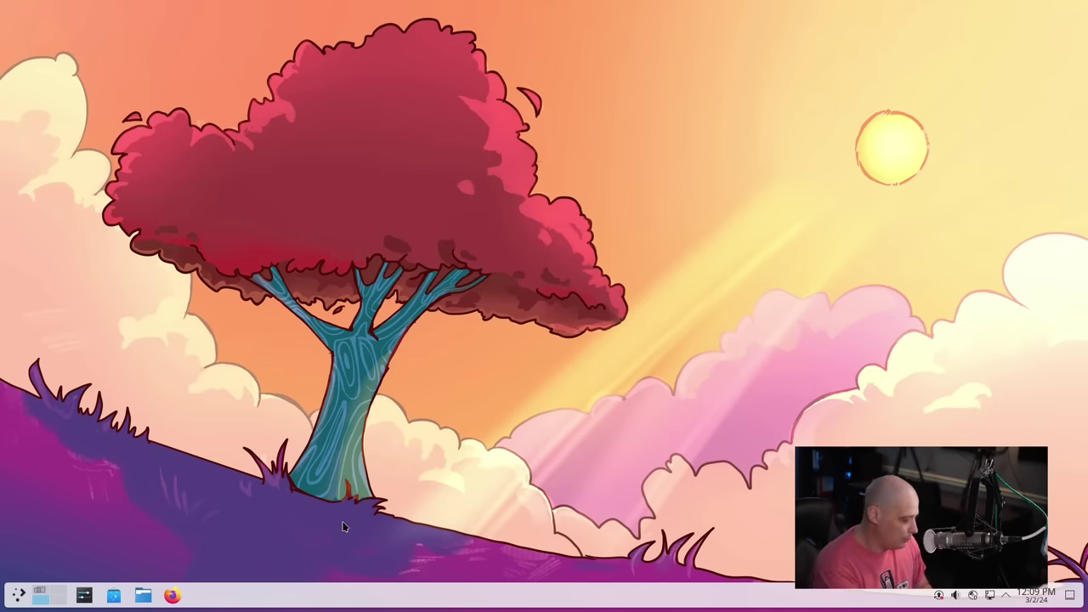
{"action": "key", "text": "ctrl+F1"}
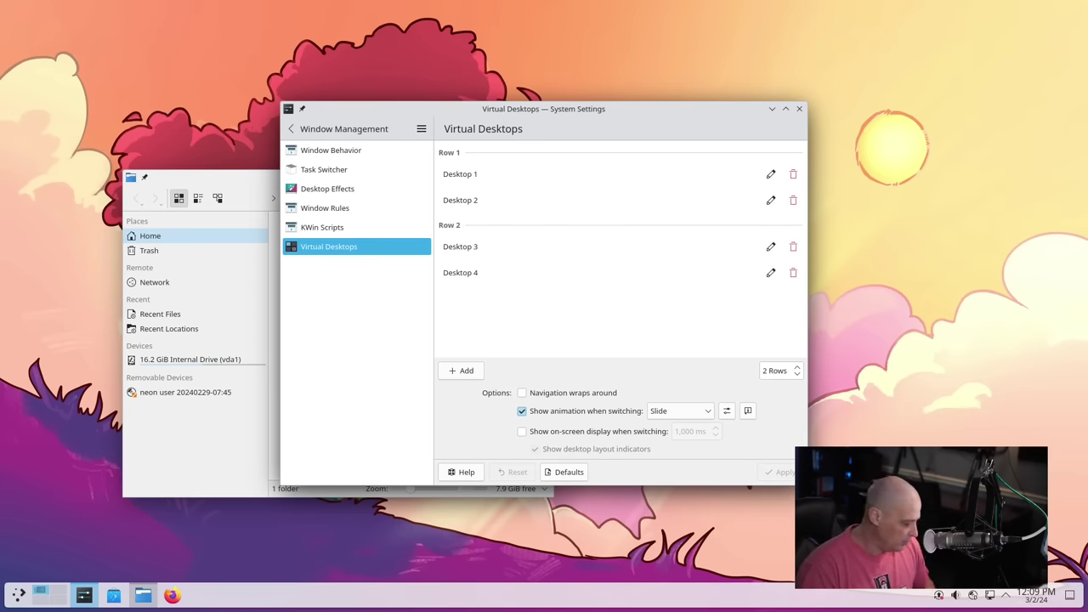
{"action": "key", "text": "alt+Tab"}
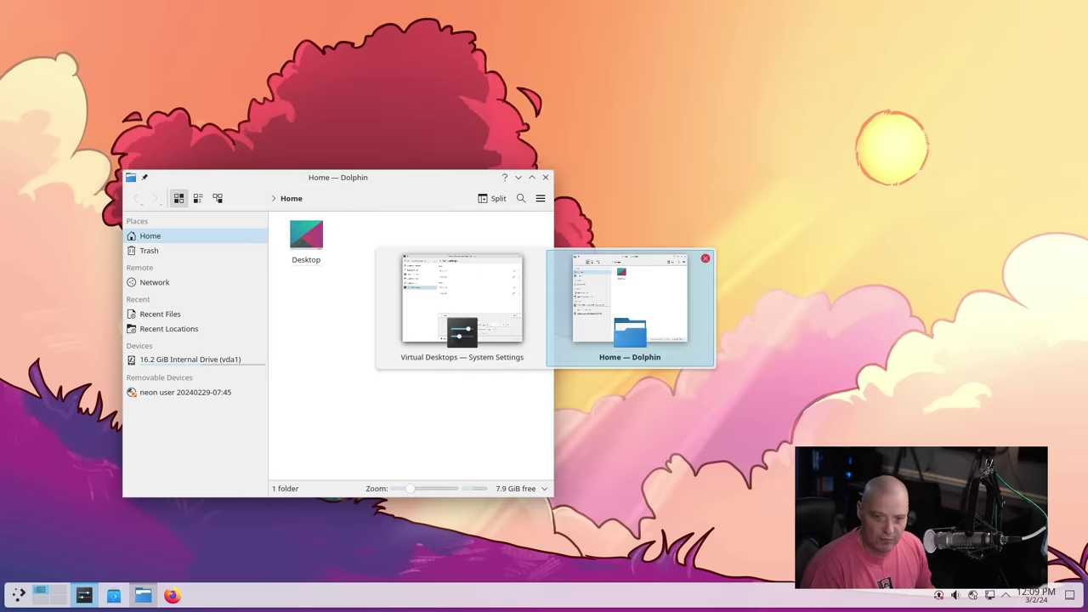
{"action": "key", "text": "alt+Tab"}
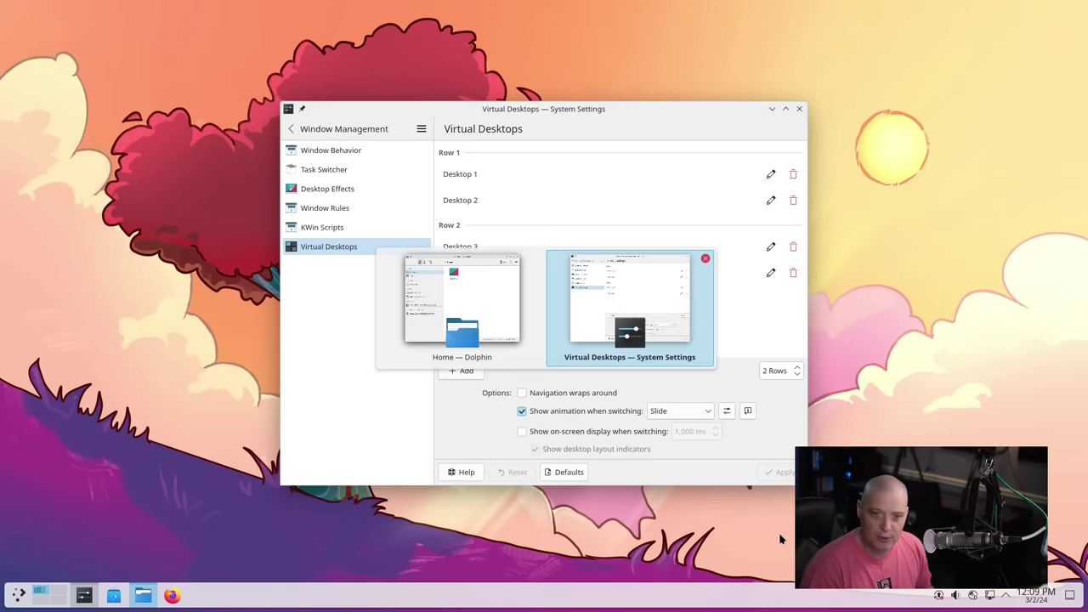
{"action": "key", "text": "alt+Tab"}
{"action": "key", "text": "alt+Tab"}
{"action": "key", "text": "alt+Tab"}
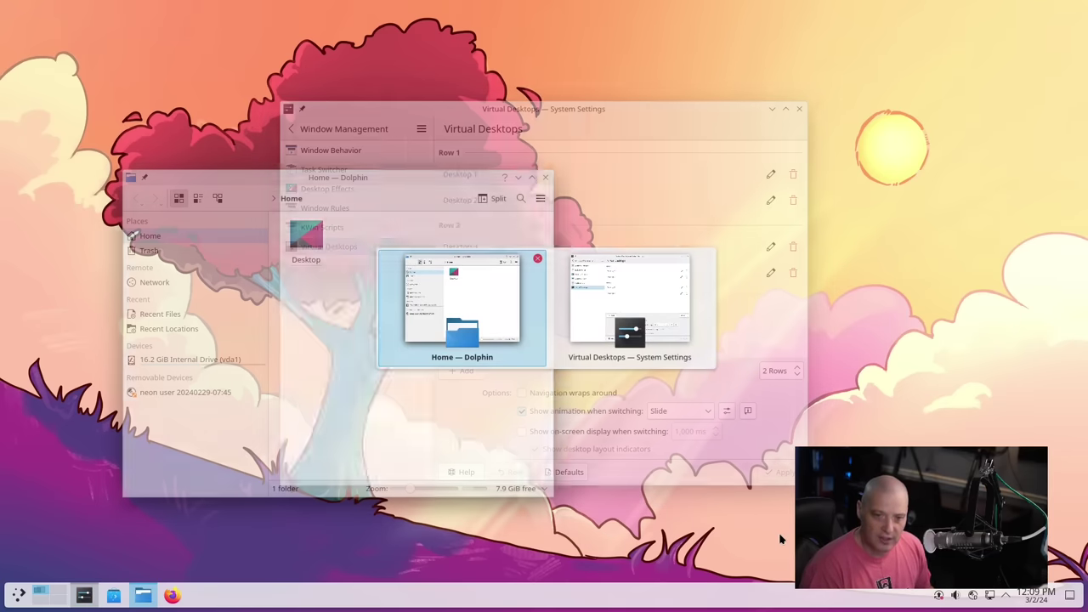
{"action": "key", "text": "alt+Tab"}
{"action": "key", "text": "alt+Tab"}
{"action": "key", "text": "alt+Tab"}
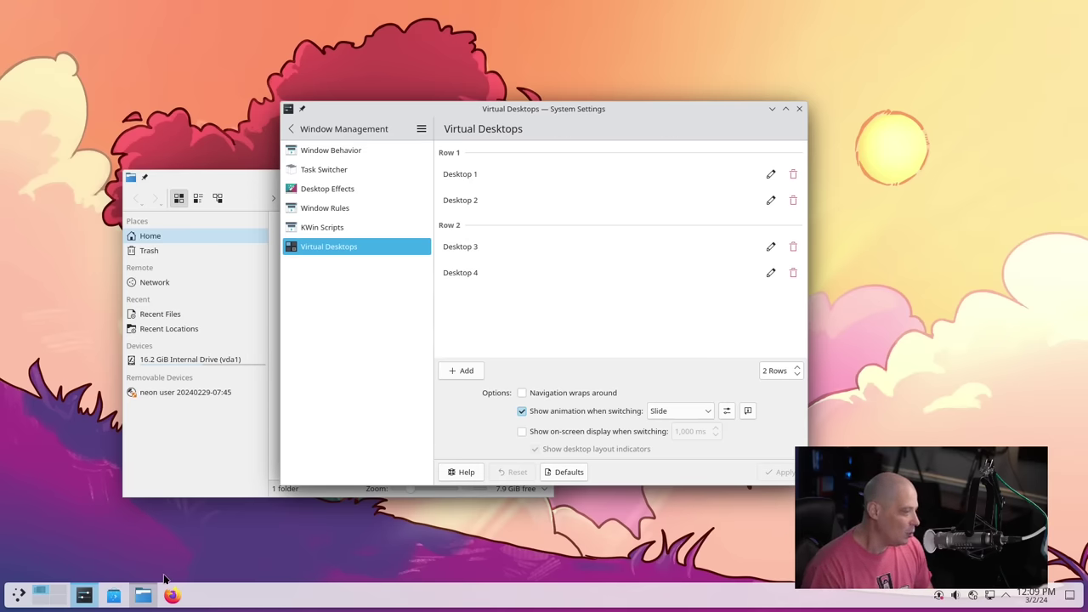
Launch the Kate text editor from the application launcher.
{"action": "left_click", "coordinate": [18, 595]}
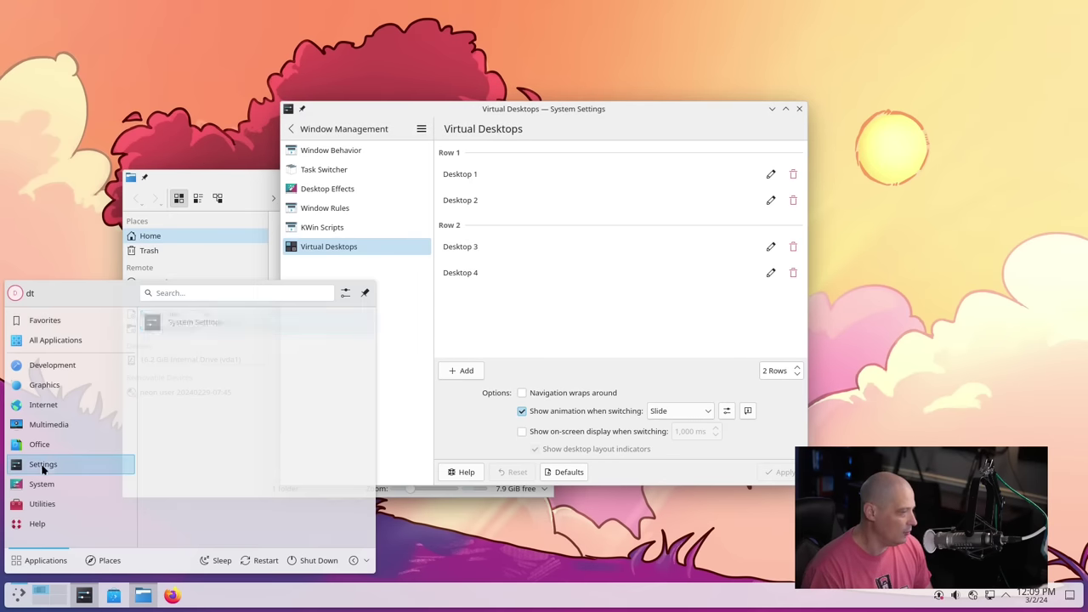
{"action": "mouse_move", "coordinate": [82, 365]}
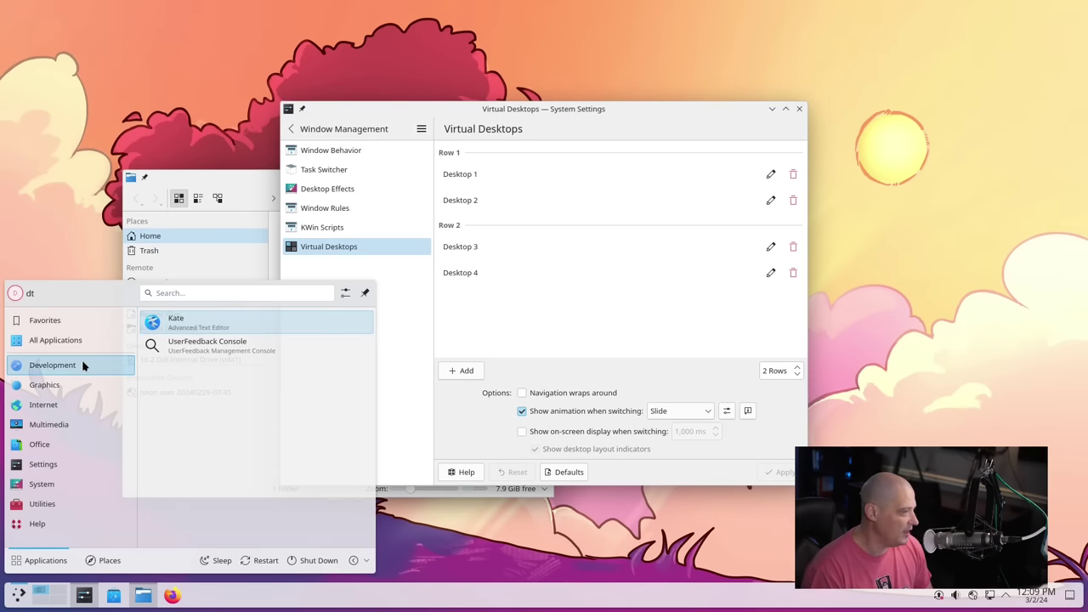
{"action": "left_click", "coordinate": [187, 326]}
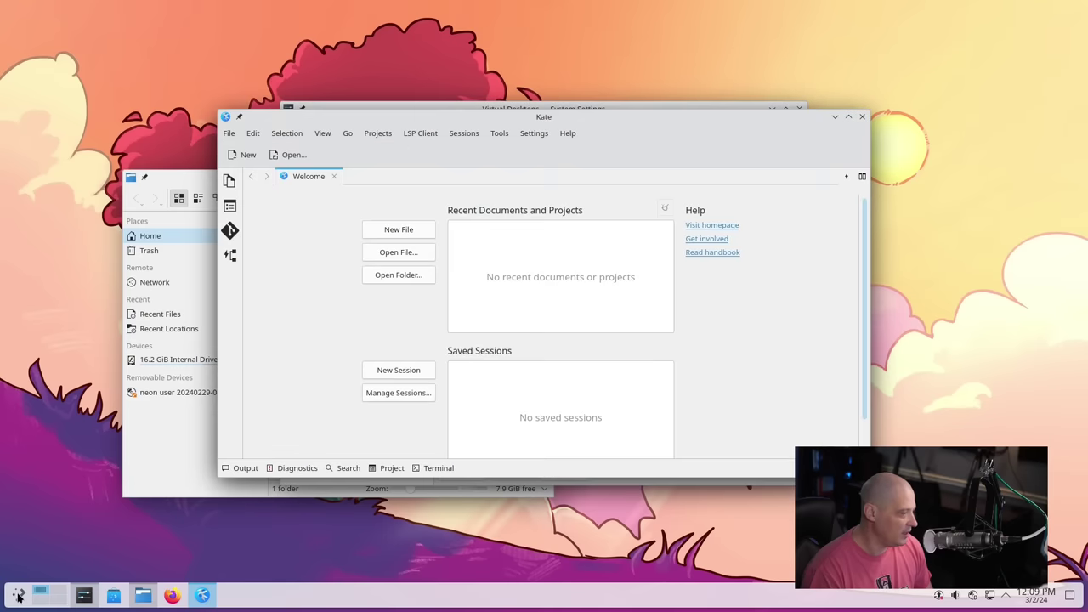
Launch VLC media player from the application launcher.
{"action": "left_click", "coordinate": [19, 596]}
{"action": "mouse_move", "coordinate": [94, 424]}
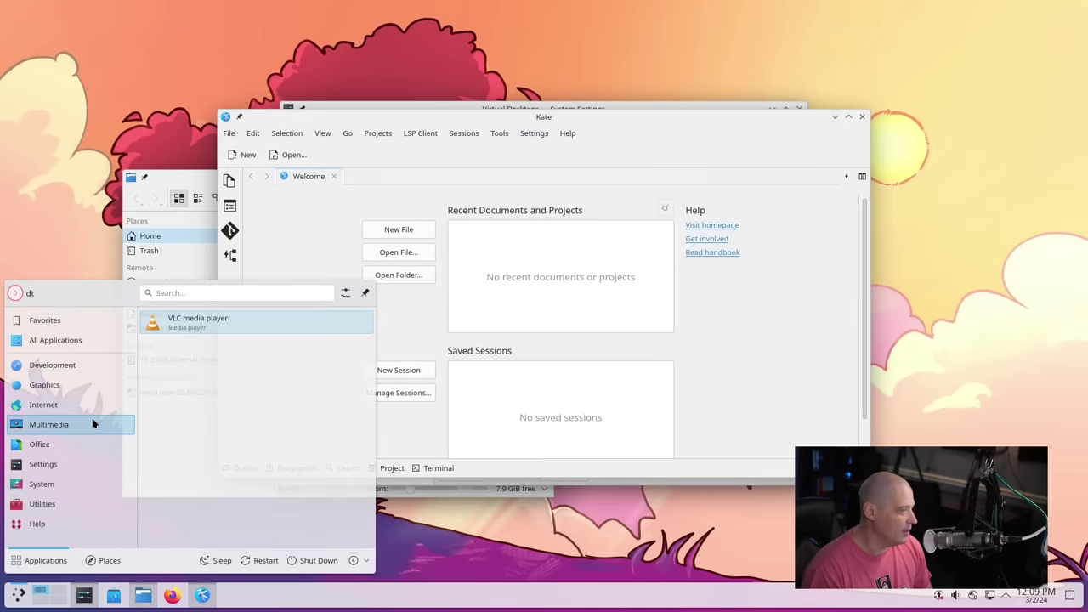
{"action": "left_click", "coordinate": [167, 334]}
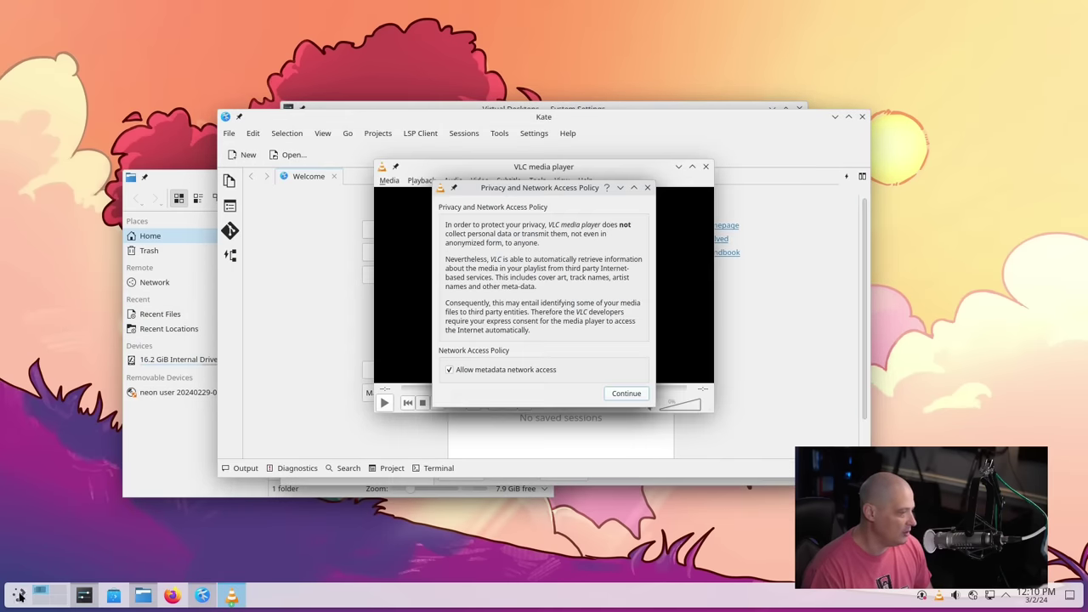
Launch System Monitor from the launcher's System category.
{"action": "left_click", "coordinate": [19, 596]}
{"action": "mouse_move", "coordinate": [68, 488]}
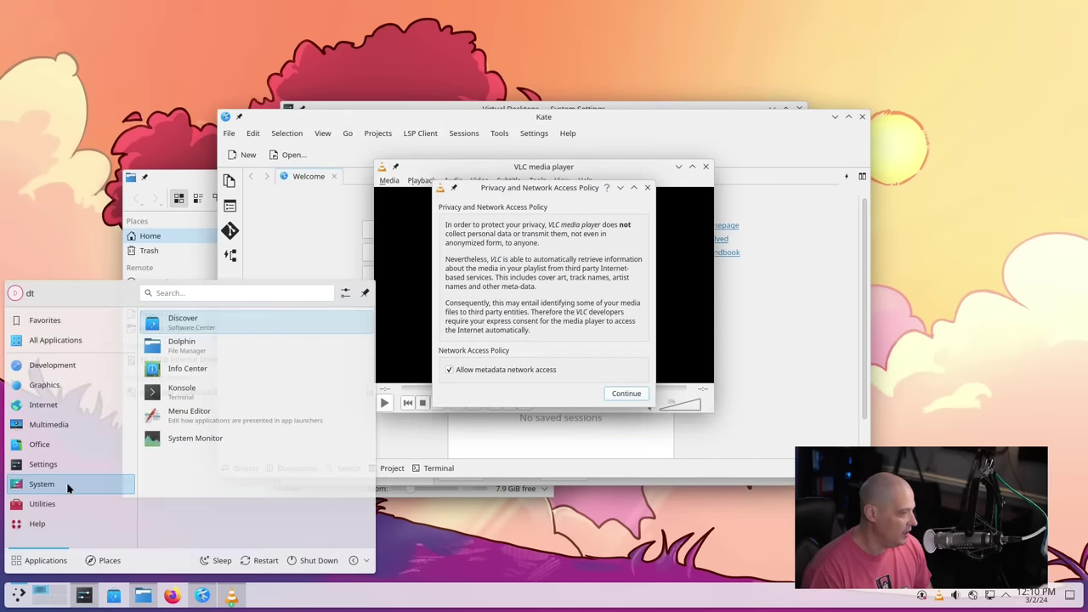
{"action": "left_click", "coordinate": [194, 438]}
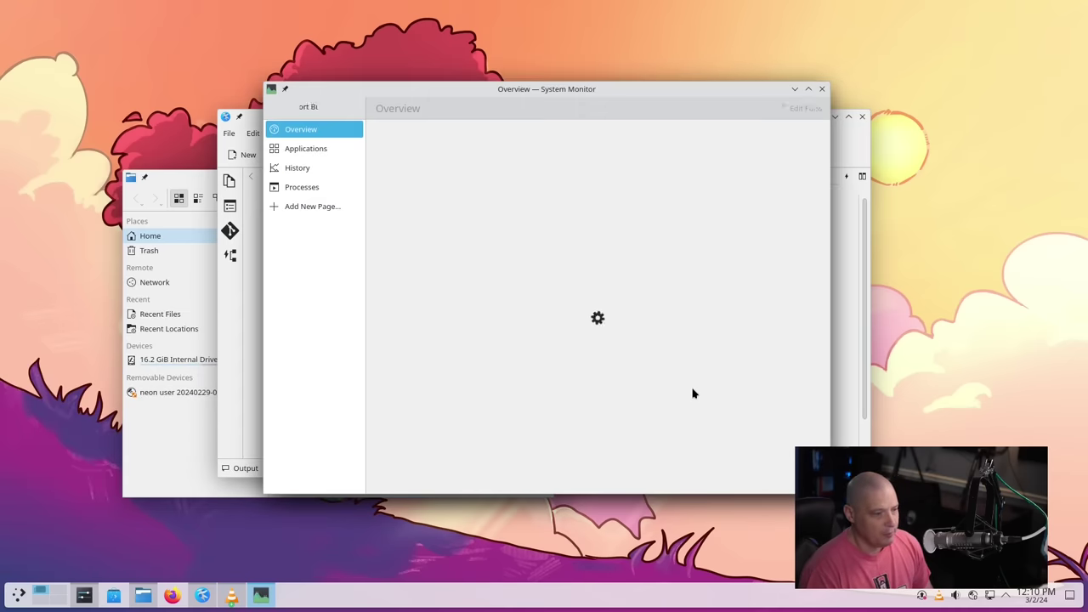
Show the desktop and cycle through the open windows with Alt+Tab.
{"action": "key", "text": "super+d"}
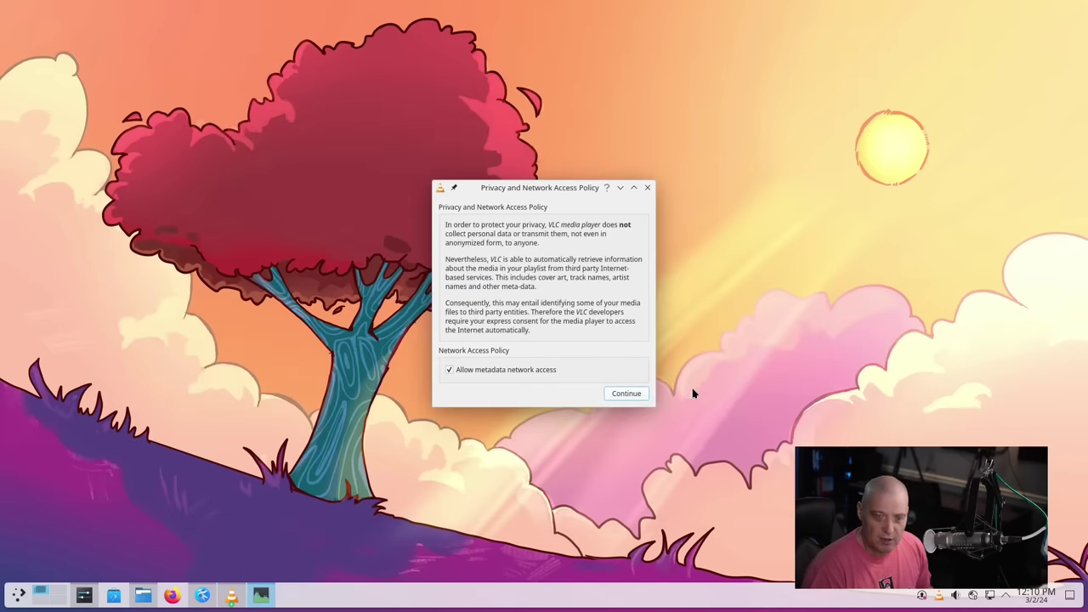
{"action": "key", "text": "alt+Tab"}
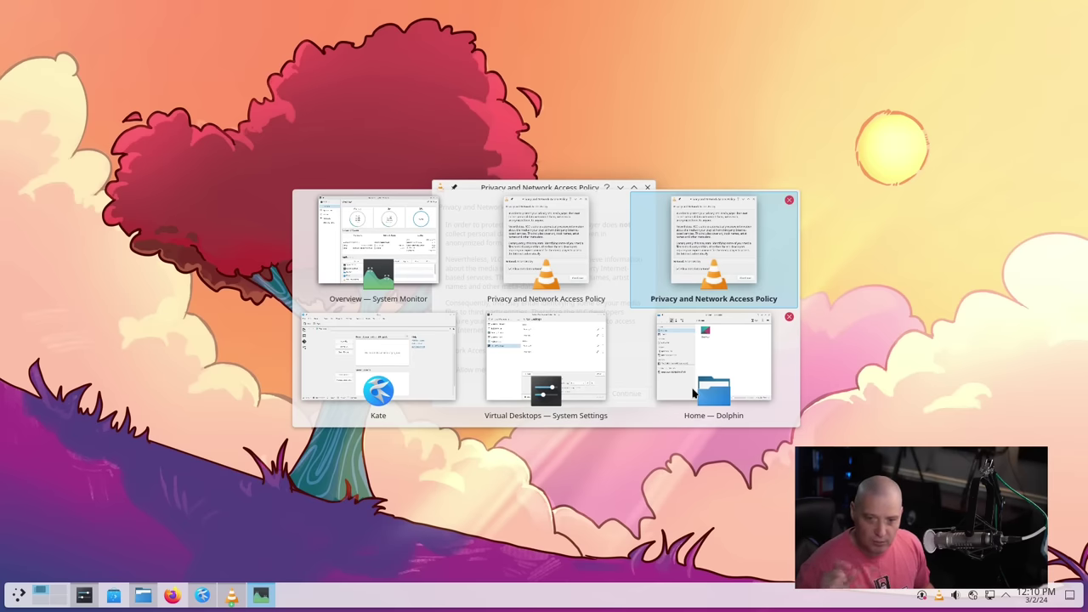
{"action": "key", "text": "alt+Tab"}
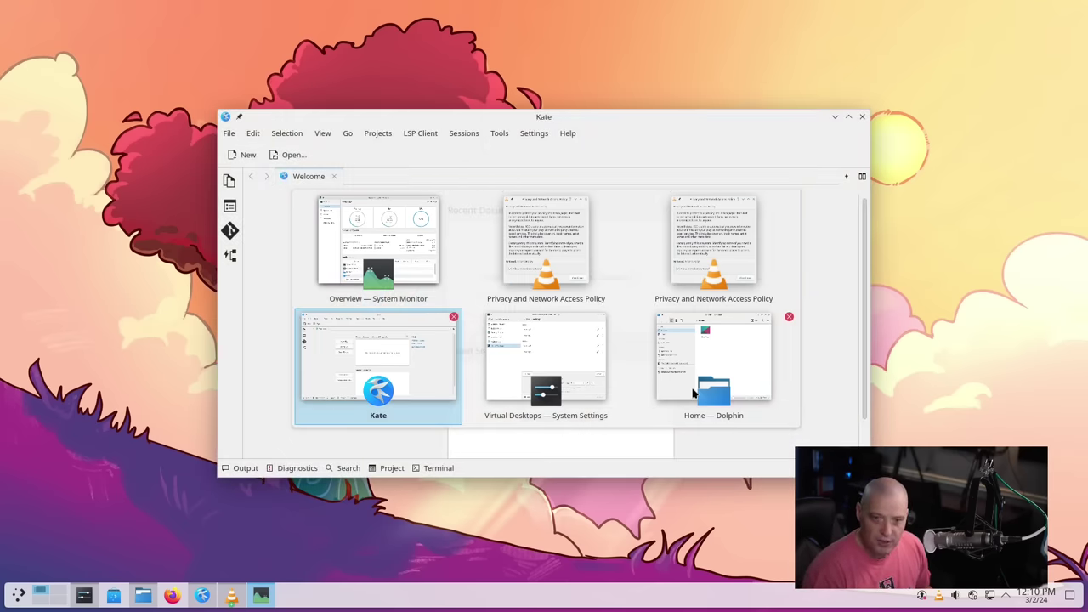
{"action": "key", "text": "alt+Tab"}
{"action": "key", "text": "alt+Tab"}
{"action": "key", "text": "alt+Tab"}
{"action": "key", "text": "alt+Tab"}
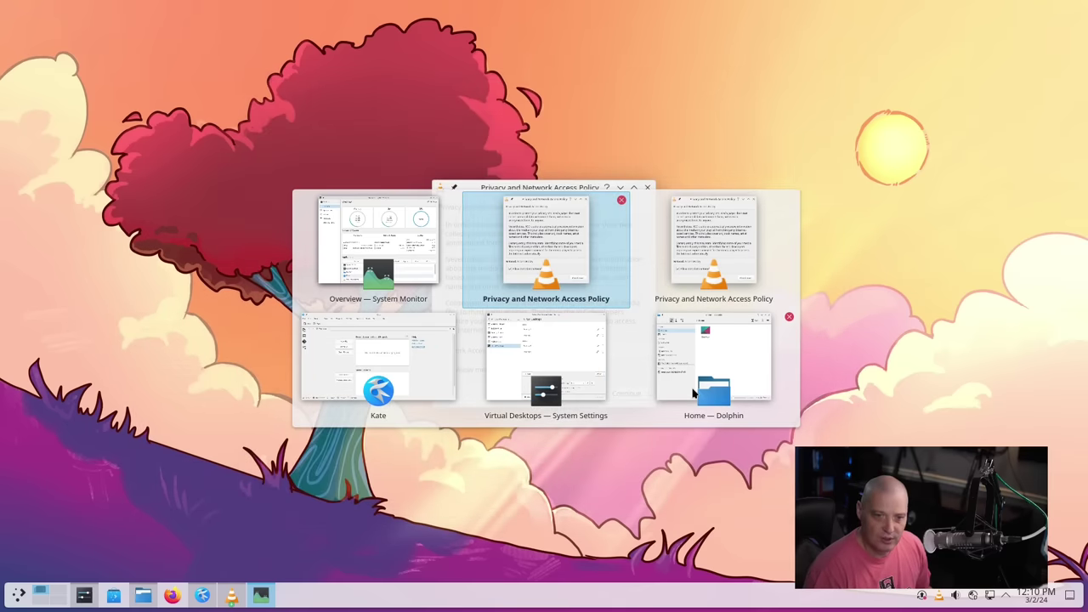
{"action": "key", "text": "alt+Tab"}
{"action": "key", "text": "alt+Tab"}
{"action": "key", "text": "alt+Tab"}
{"action": "key", "text": "alt+Tab"}
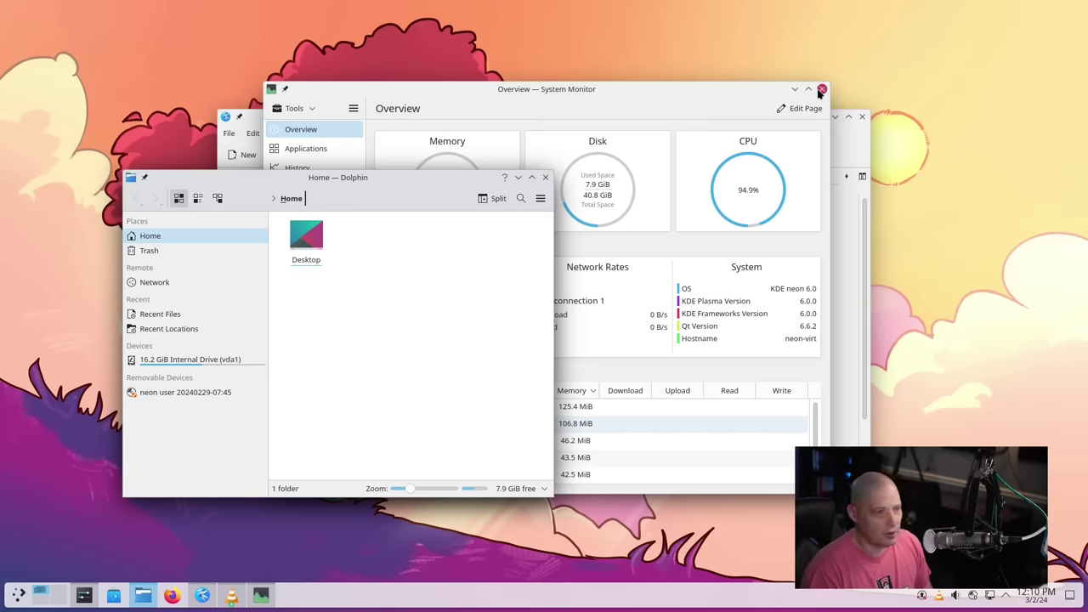
Close the System Monitor, VLC, Kate and System Settings windows.
{"action": "left_click", "coordinate": [821, 89]}
{"action": "left_click", "coordinate": [706, 169]}
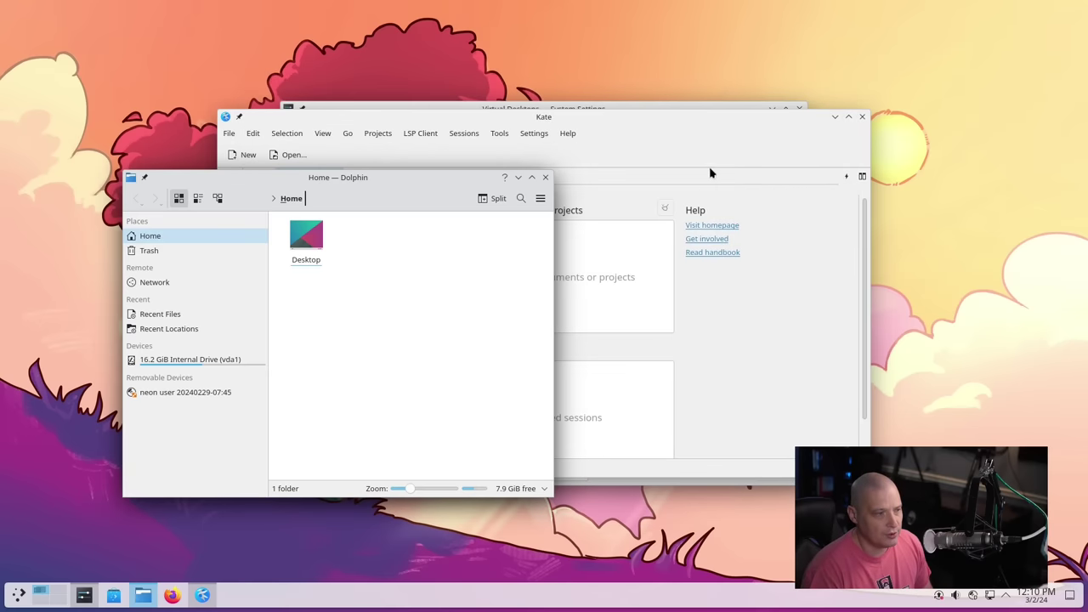
{"action": "left_click", "coordinate": [862, 116]}
{"action": "left_click", "coordinate": [799, 109]}
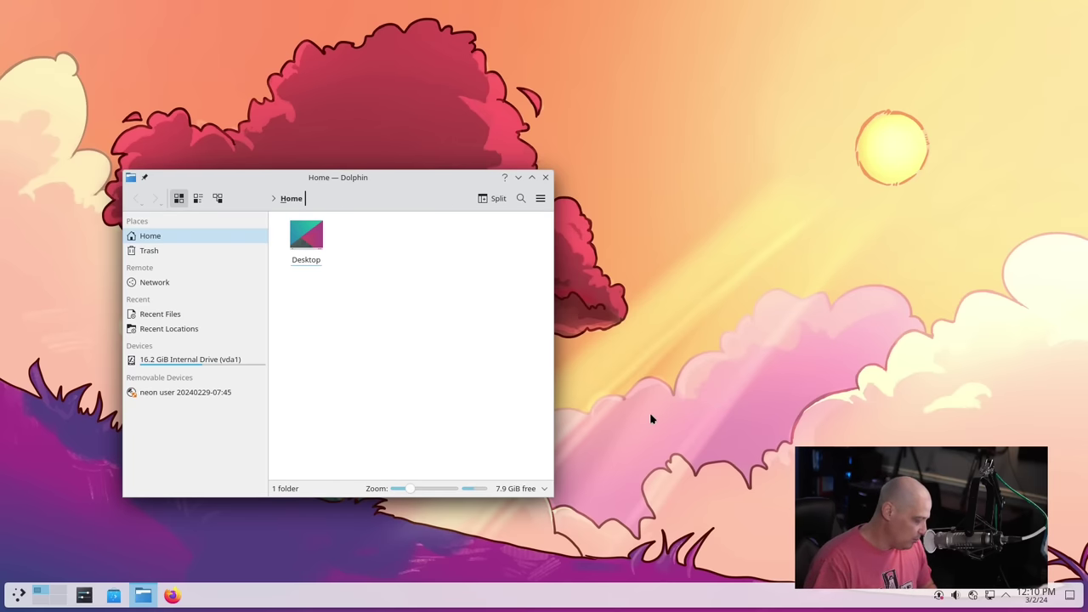
Zoom Dolphin's folder icons in and back out, then close the Dolphin window.
{"action": "key", "text": "ctrl+plus"}
{"action": "key", "text": "ctrl+plus"}
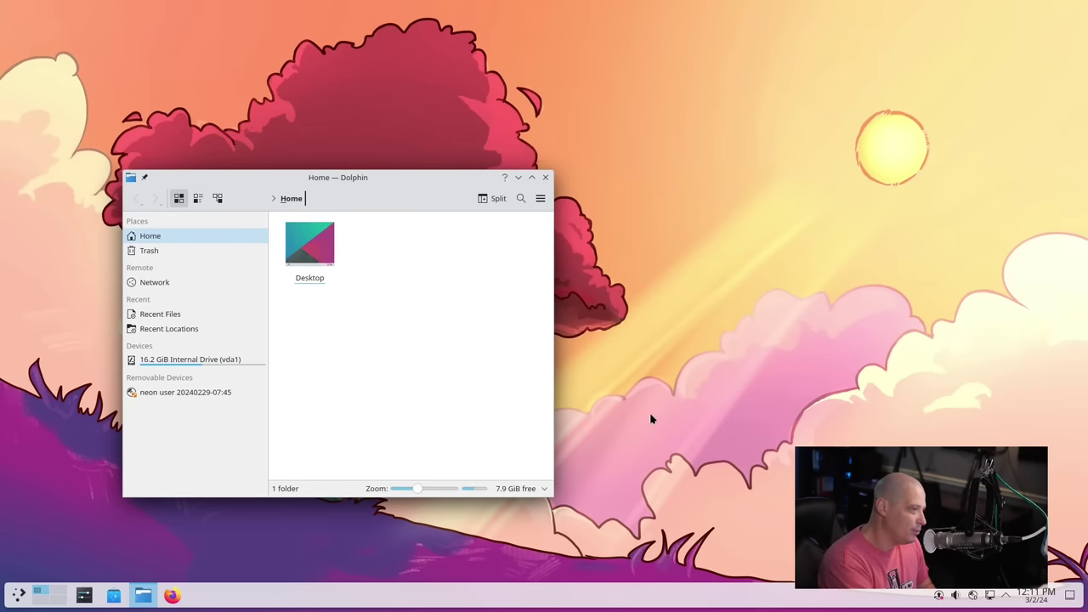
{"action": "key", "text": "ctrl+minus"}
{"action": "key", "text": "ctrl+minus"}
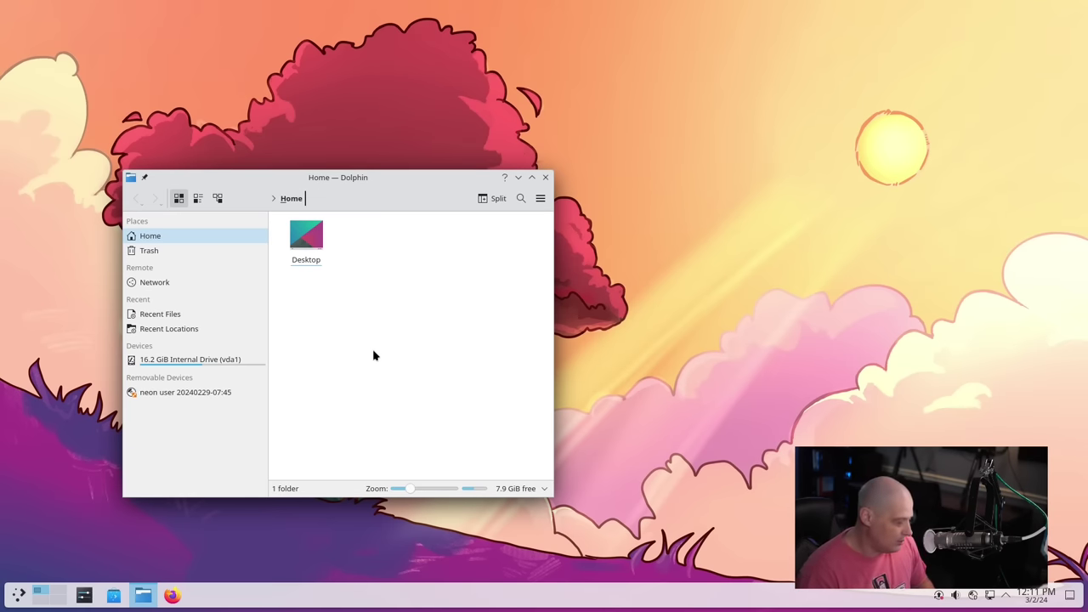
{"action": "left_click", "coordinate": [830, 418]}
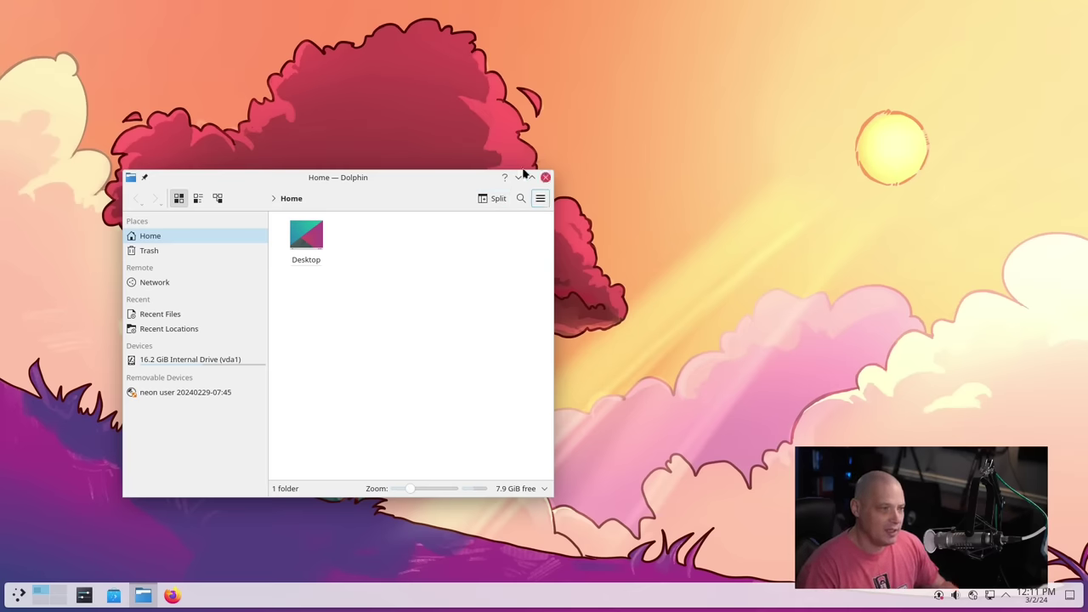
{"action": "left_click", "coordinate": [544, 177]}
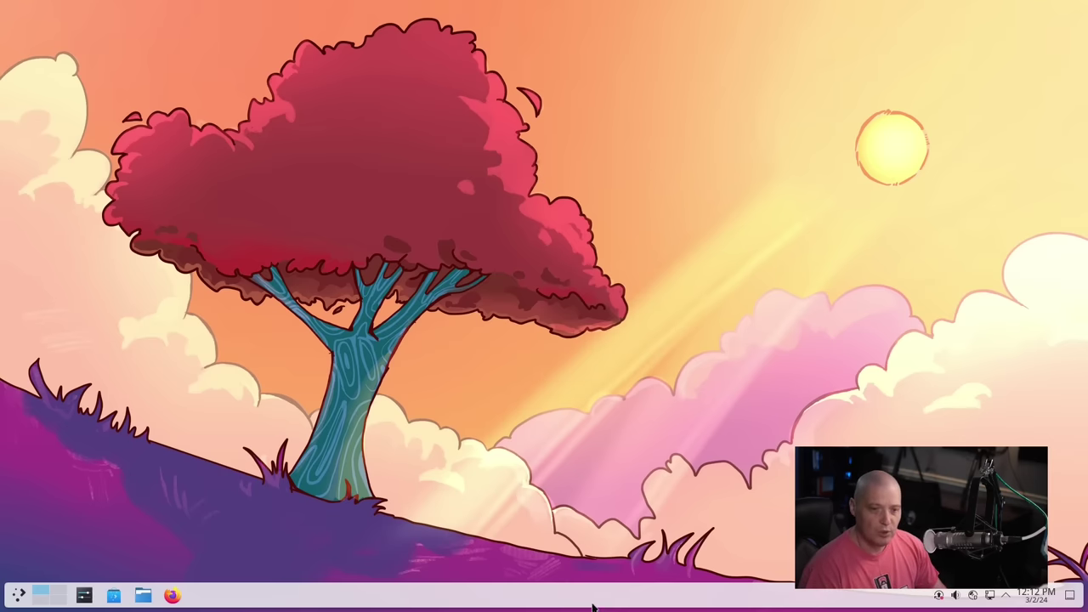
Open Dolphin at Home, check the empty Desktop folder, and return to Home.
{"action": "left_click", "coordinate": [143, 595]}
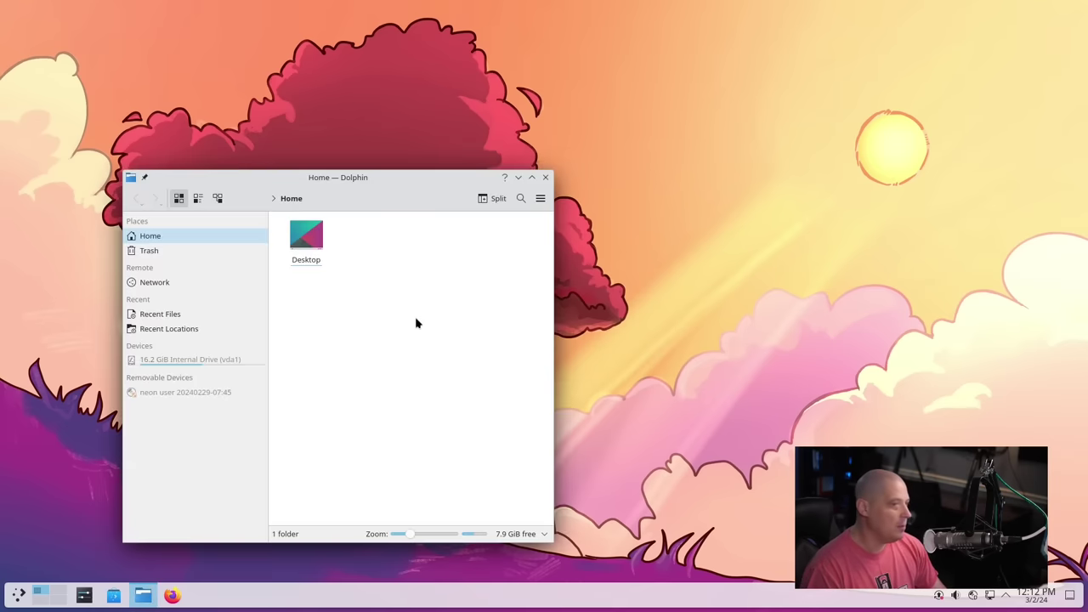
{"action": "left_click", "coordinate": [315, 249]}
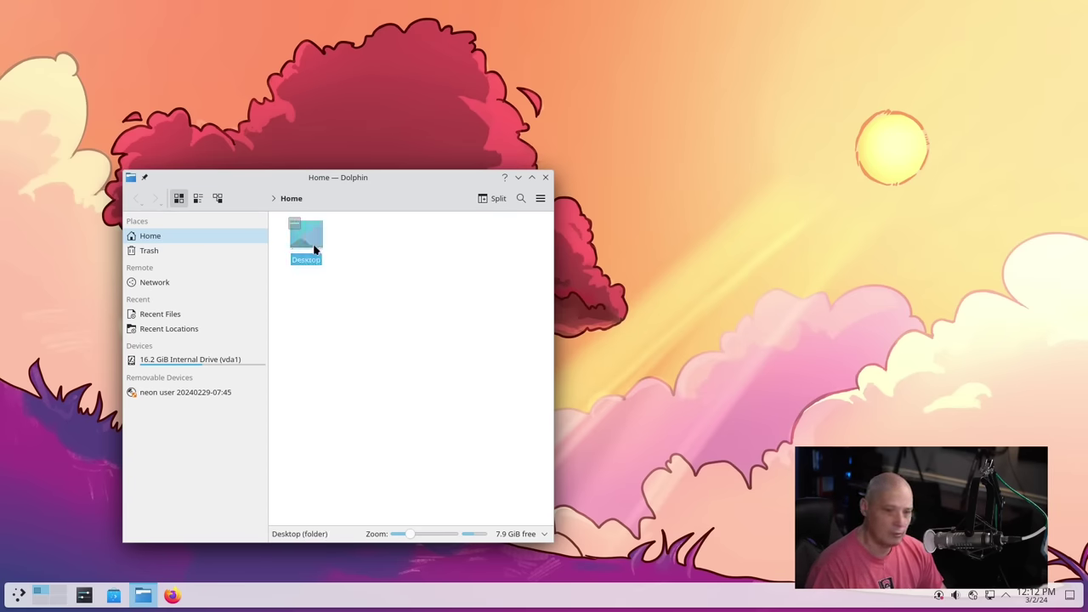
{"action": "left_click", "coordinate": [329, 363]}
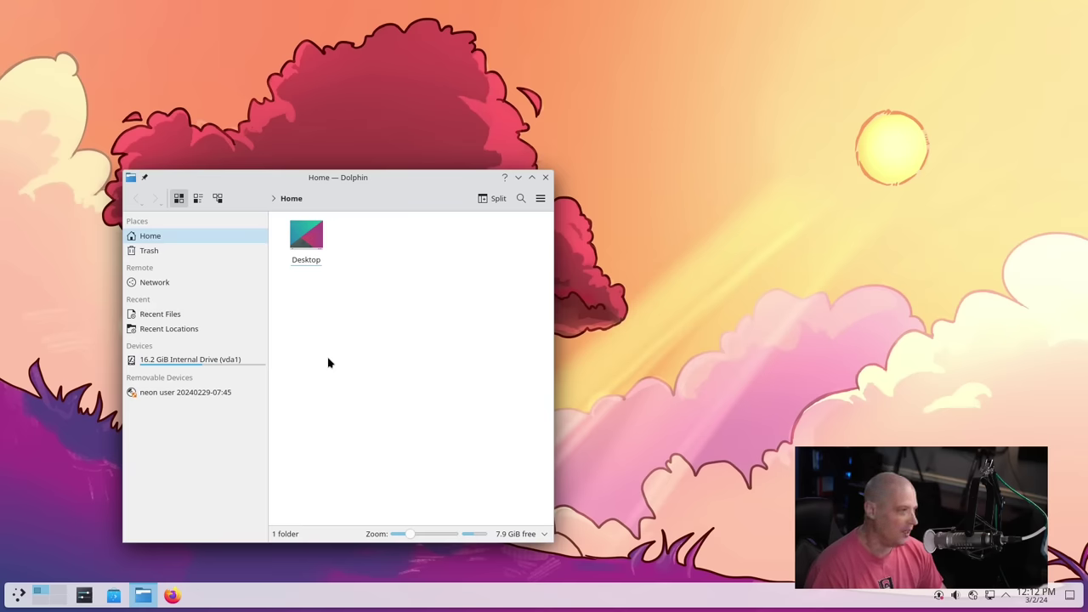
{"action": "double_click", "coordinate": [303, 240]}
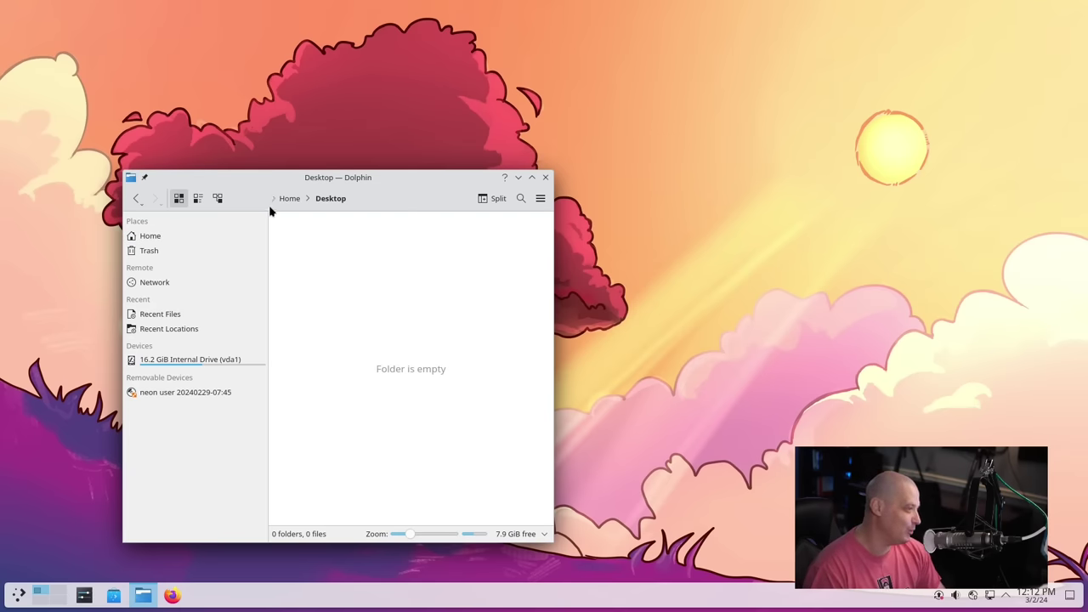
{"action": "left_click", "coordinate": [136, 198]}
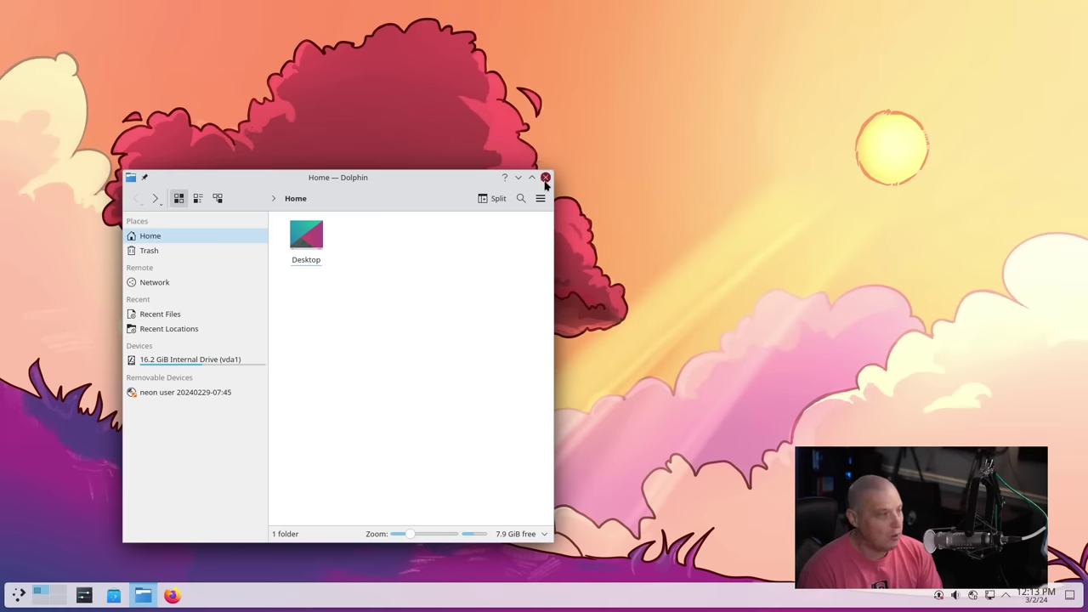
Close Dolphin and launch Kate from the Development apps in the launcher.
{"action": "left_click", "coordinate": [545, 177]}
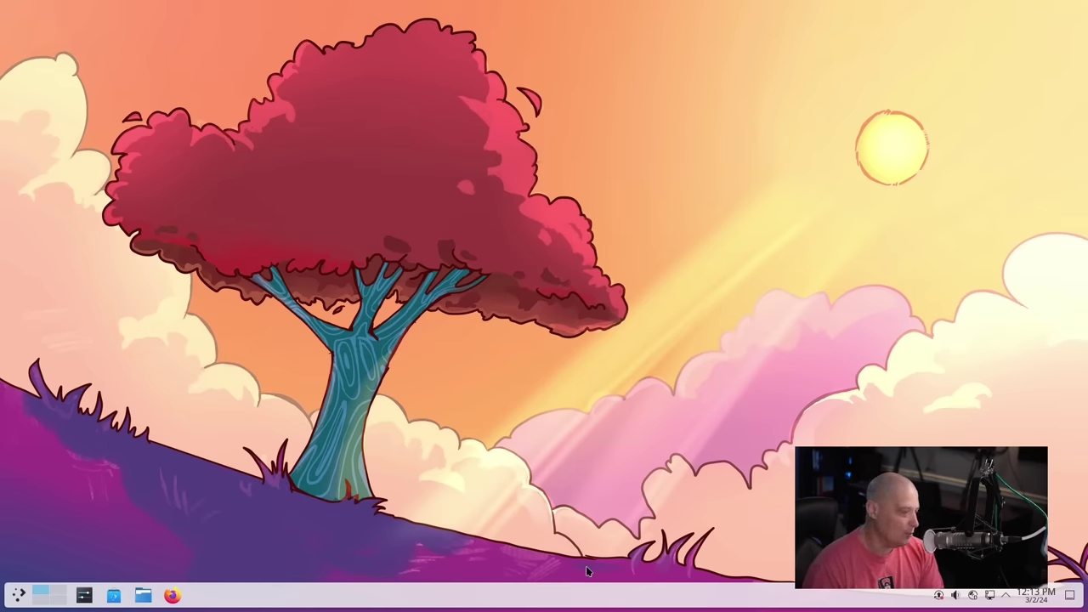
{"action": "left_click", "coordinate": [19, 594]}
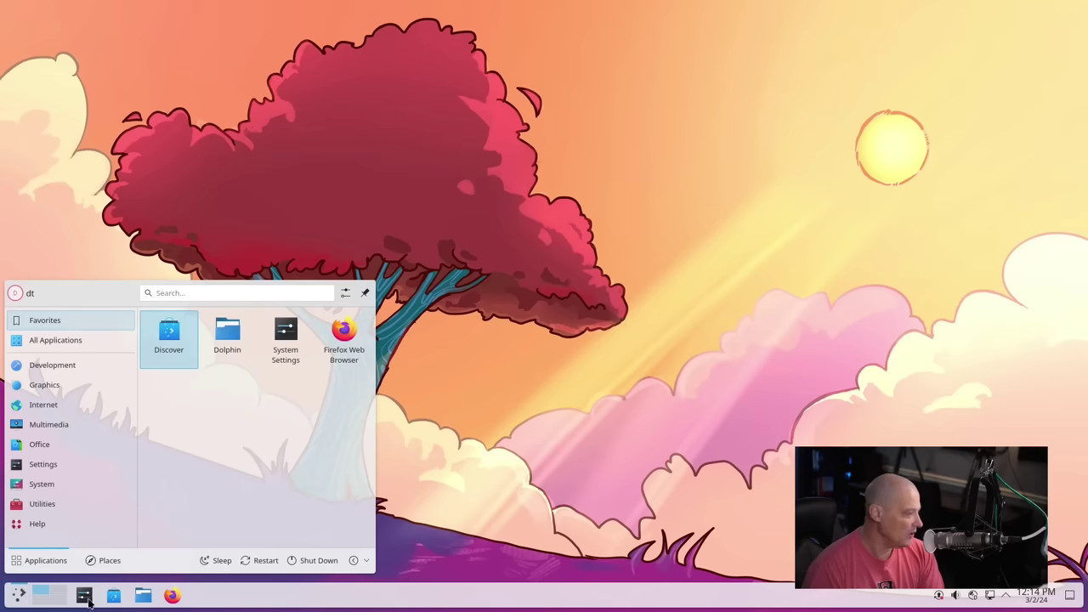
{"action": "left_click", "coordinate": [47, 366]}
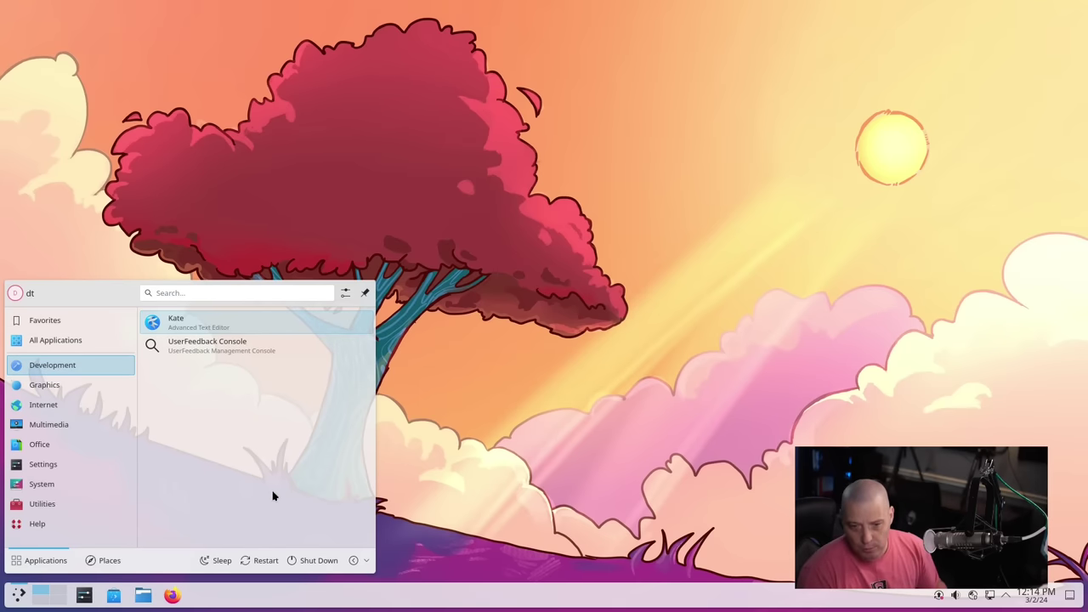
{"action": "mouse_move", "coordinate": [82, 410]}
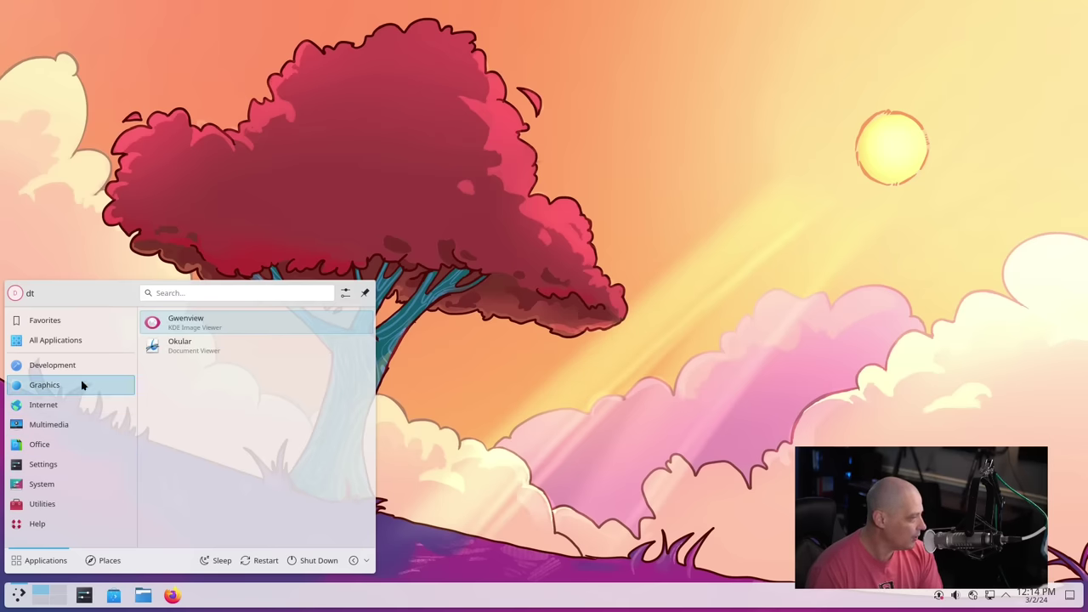
{"action": "mouse_move", "coordinate": [136, 371]}
{"action": "left_click", "coordinate": [216, 326]}
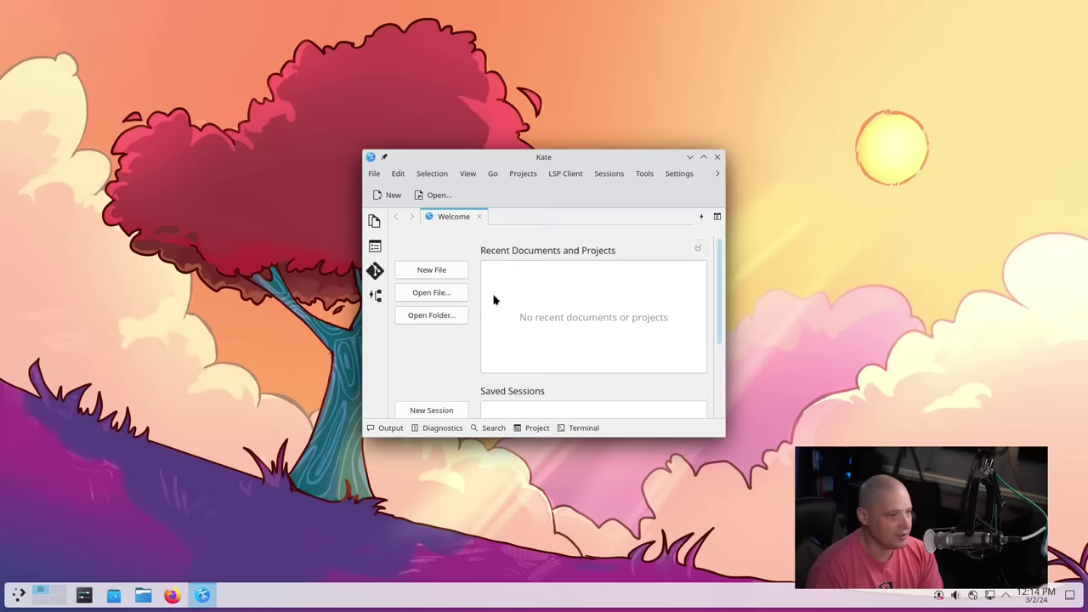
Maximize Kate, view its About information, open the git panel, then dismiss About.
{"action": "left_click", "coordinate": [521, 174]}
{"action": "mouse_move", "coordinate": [608, 174]}
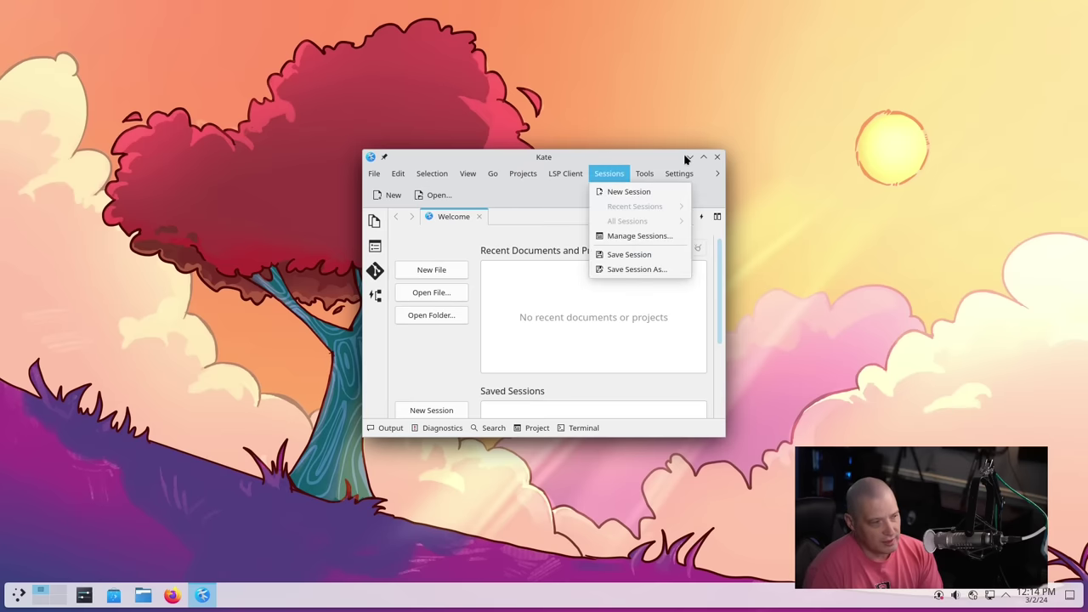
{"action": "double_click", "coordinate": [634, 159]}
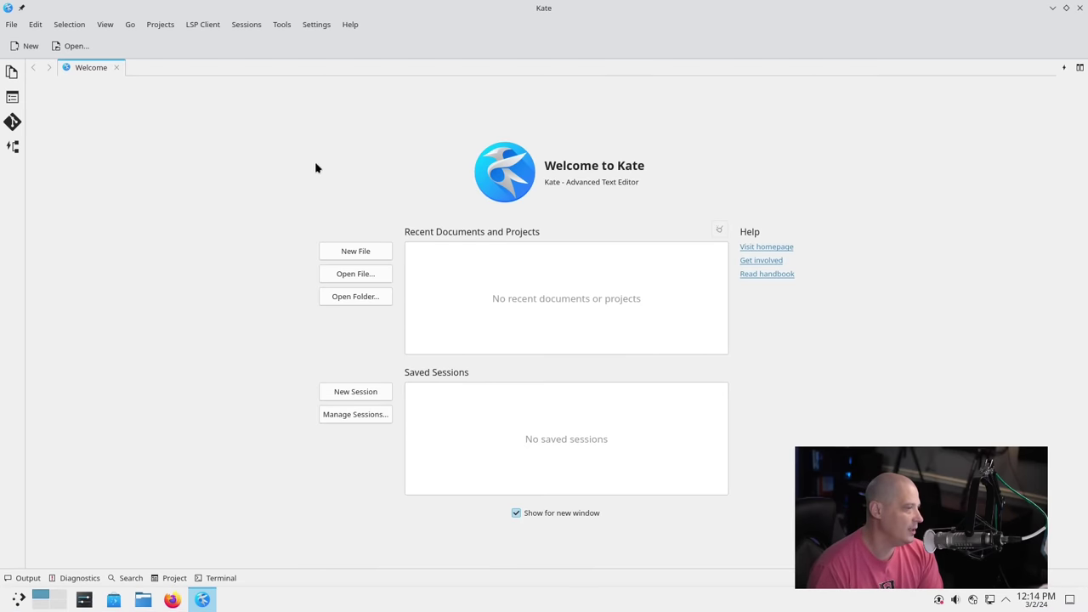
{"action": "left_click", "coordinate": [354, 26]}
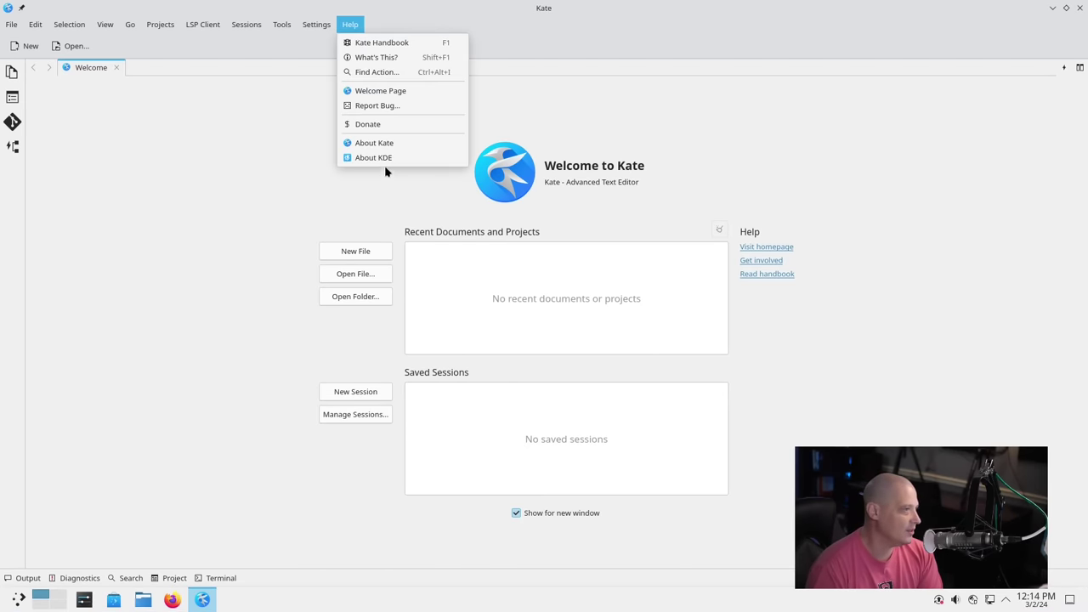
{"action": "left_click", "coordinate": [389, 145]}
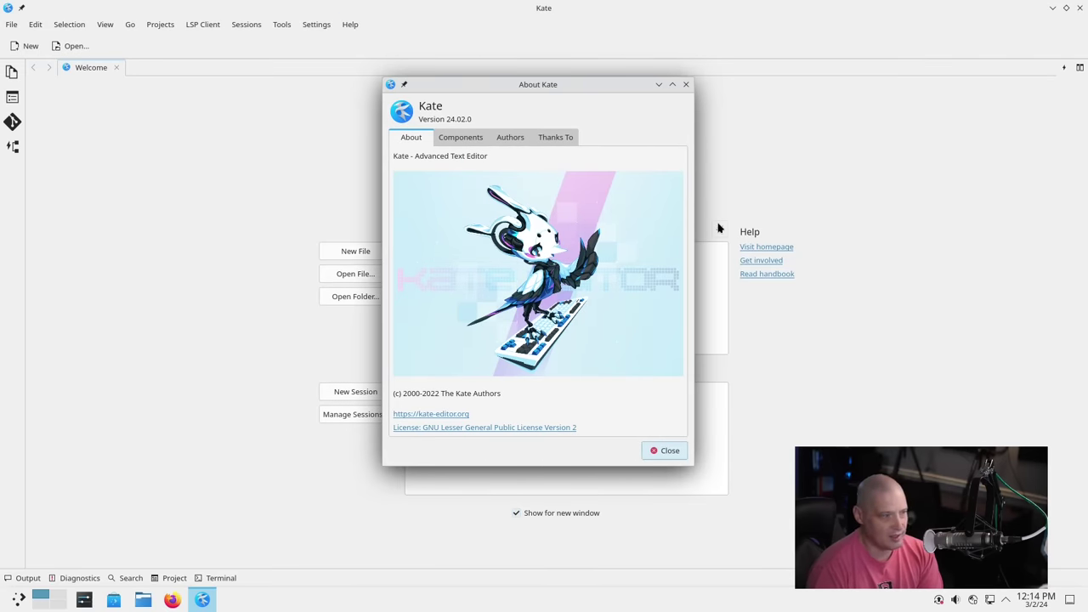
{"action": "left_click", "coordinate": [12, 124]}
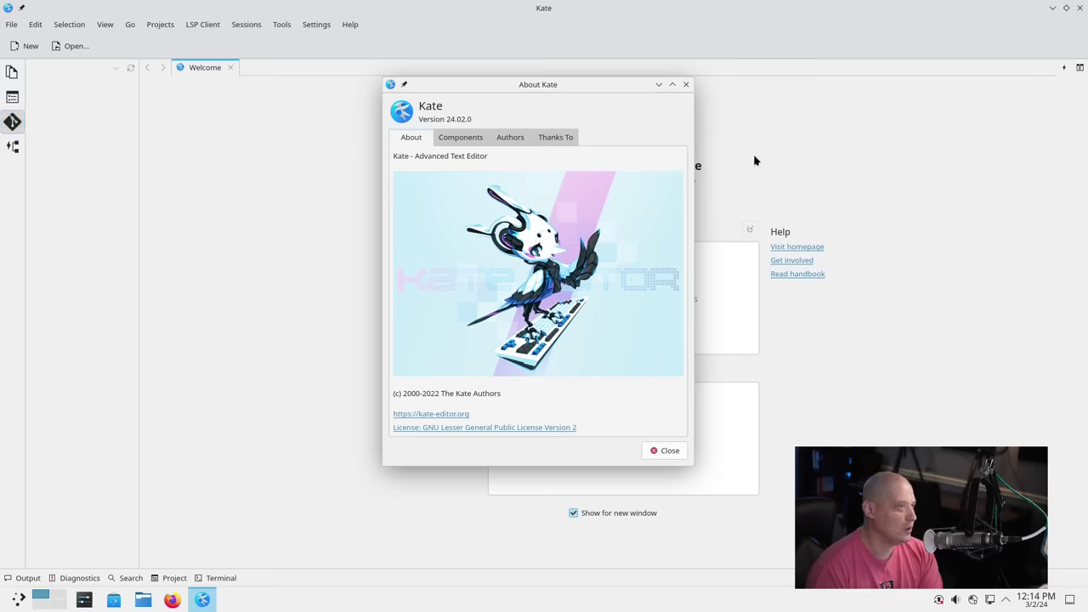
{"action": "left_click", "coordinate": [686, 85]}
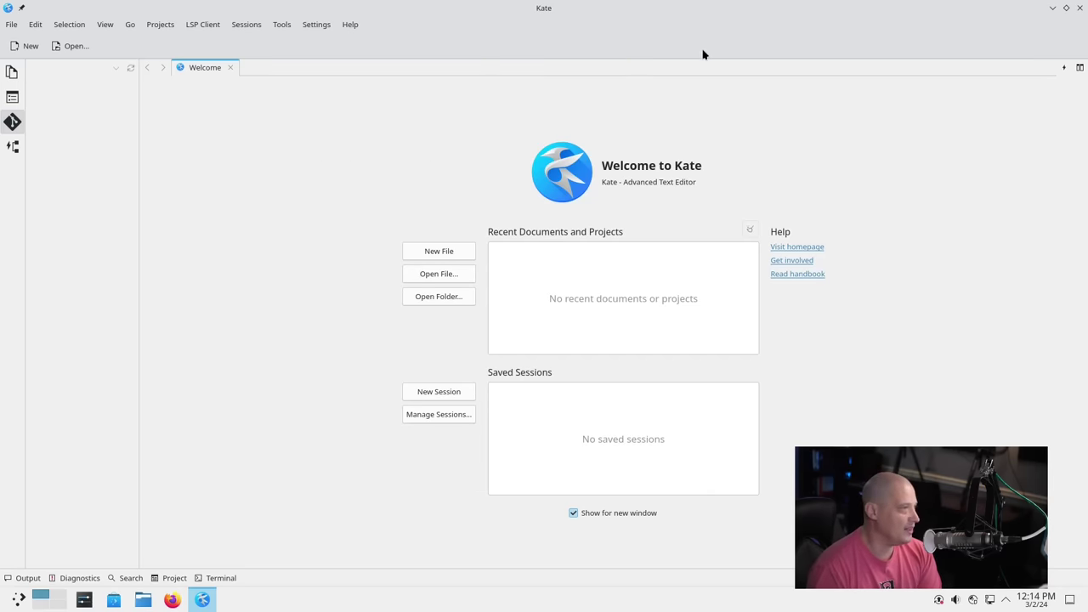
Restore Kate to a smaller window, move it left, and close it.
{"action": "double_click", "coordinate": [765, 10]}
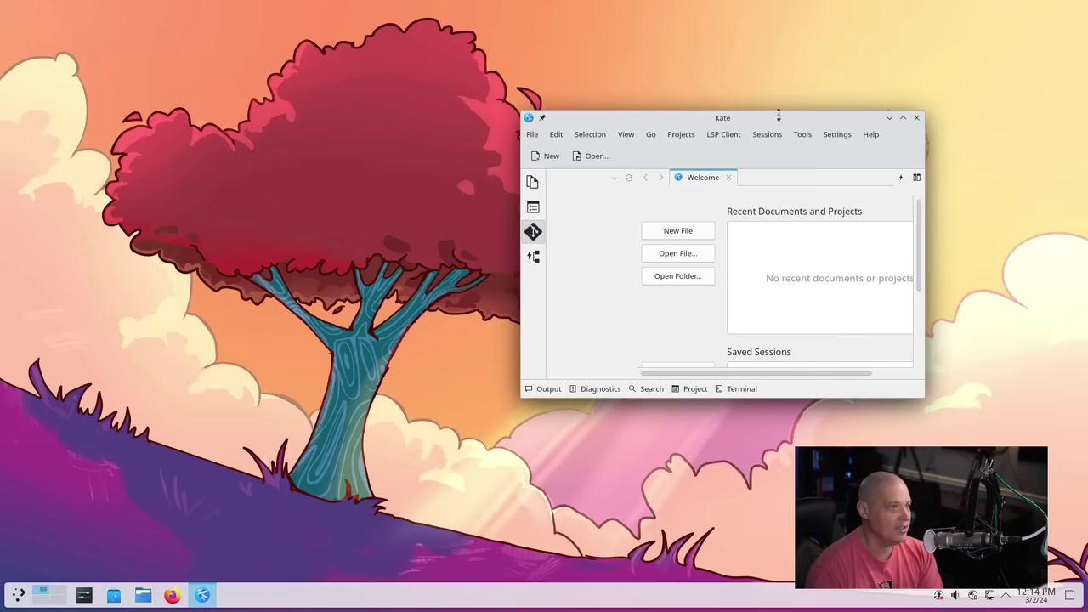
{"action": "left_click_drag", "start_coordinate": [779, 112], "coordinate": [712, 121]}
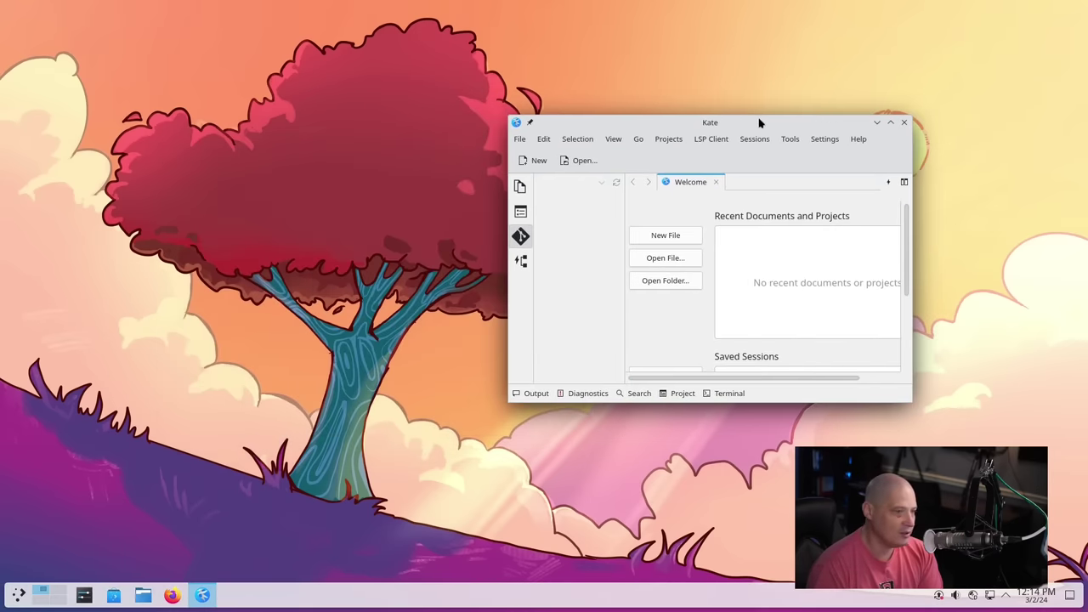
{"action": "left_click", "coordinate": [906, 125]}
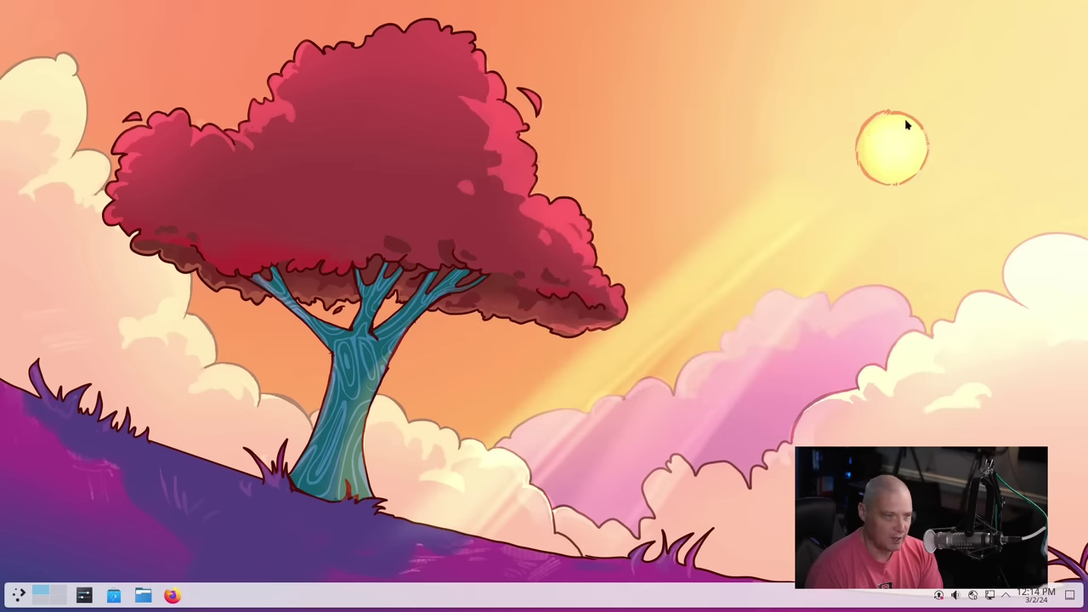
{"action": "left_click", "coordinate": [143, 595]}
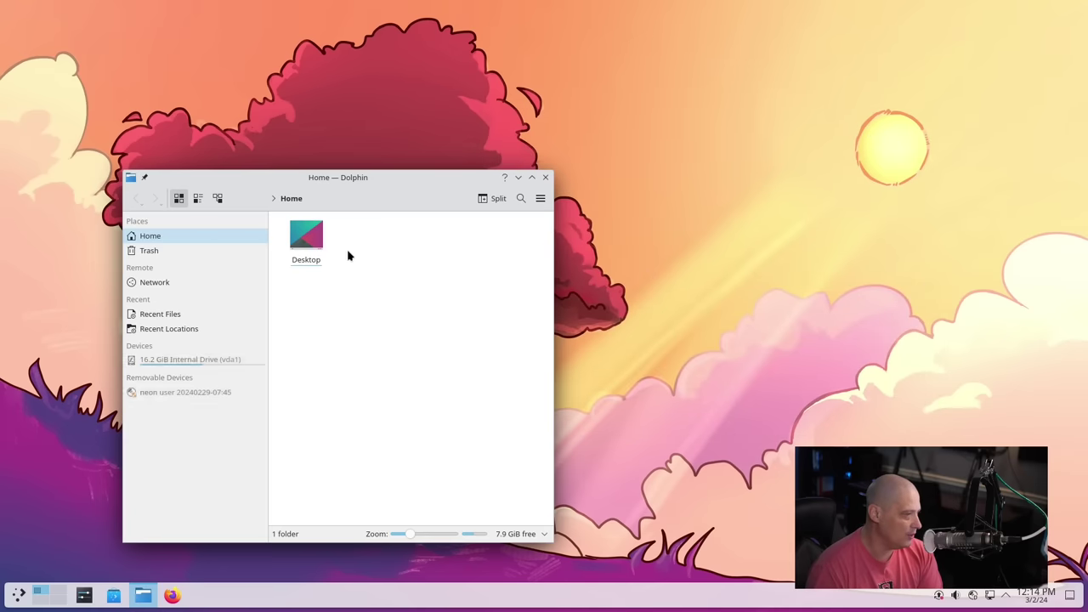
{"action": "left_click_drag", "start_coordinate": [391, 189], "coordinate": [715, 116]}
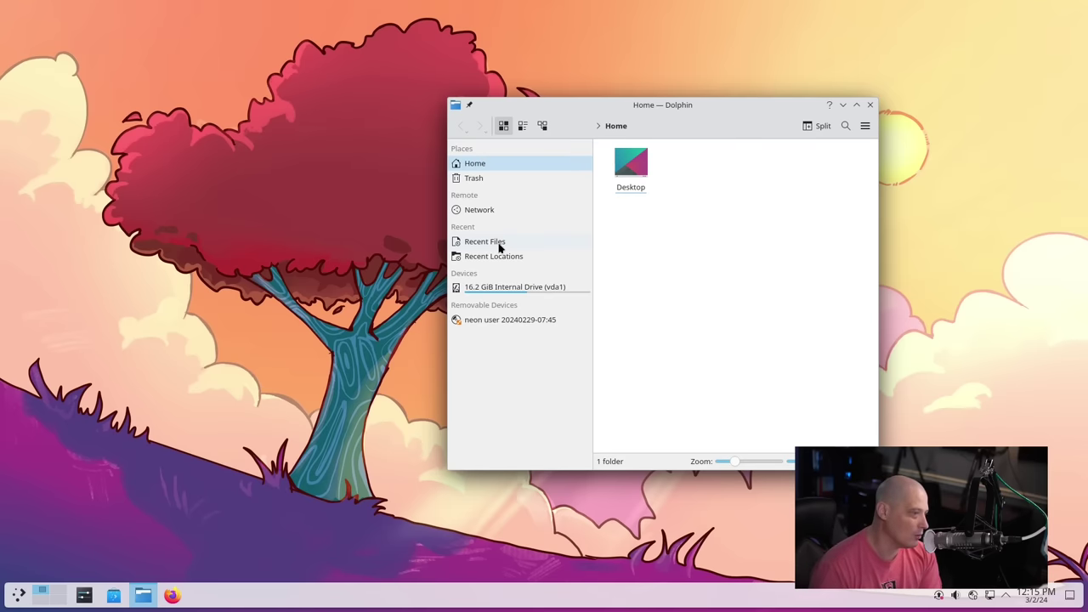
{"action": "left_click_drag", "start_coordinate": [705, 117], "coordinate": [521, 146]}
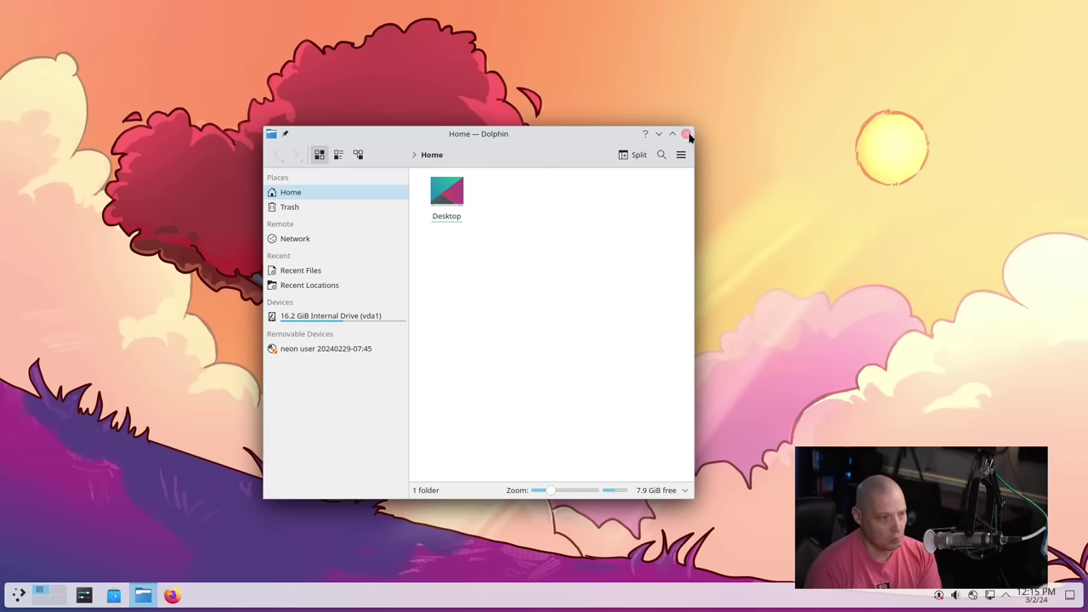
{"action": "left_click", "coordinate": [685, 135]}
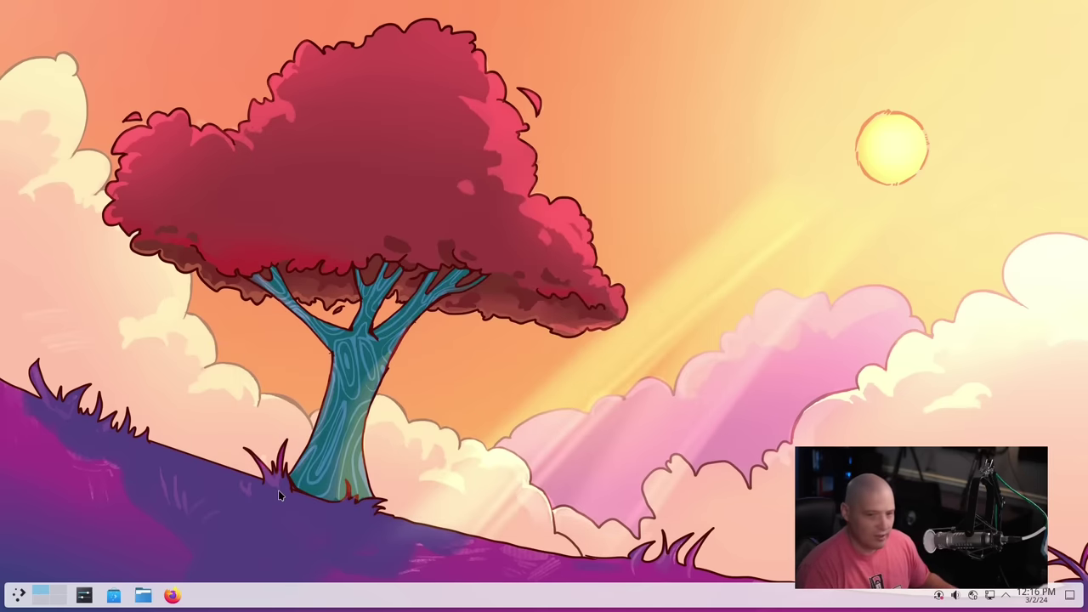
Open System Settings, apply the Breeze Dark theme in Quick Settings, and reposition the window.
{"action": "left_click", "coordinate": [84, 595]}
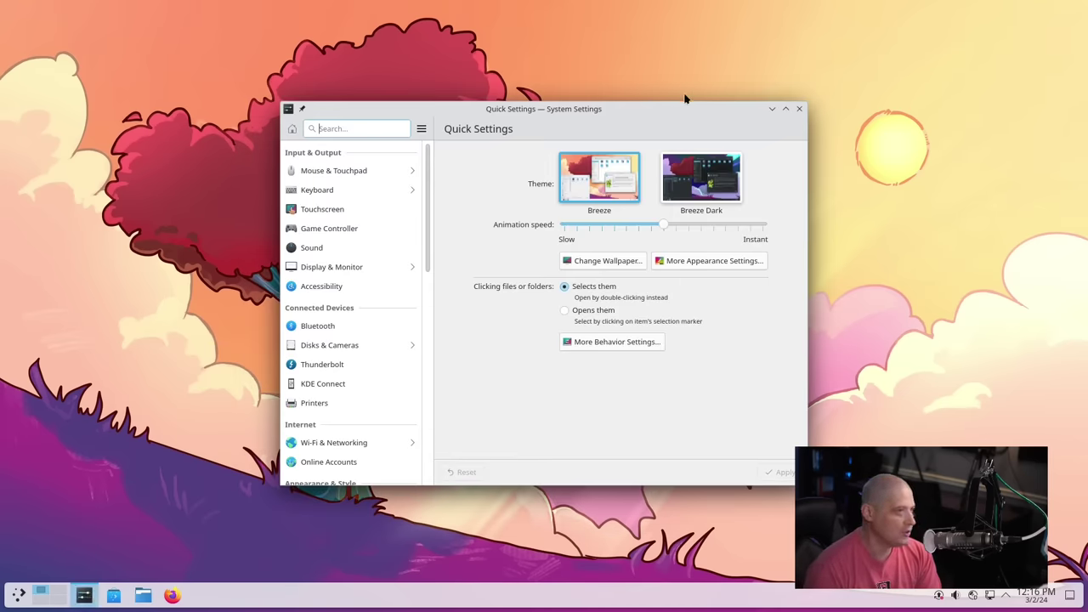
{"action": "left_click_drag", "start_coordinate": [632, 107], "coordinate": [766, 98]}
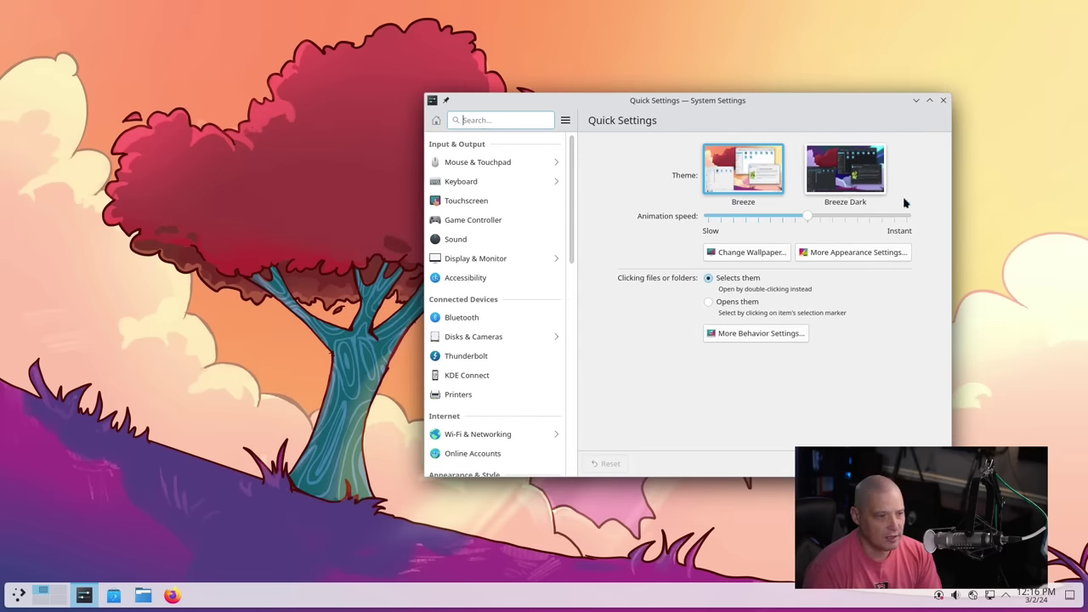
{"action": "left_click", "coordinate": [837, 174]}
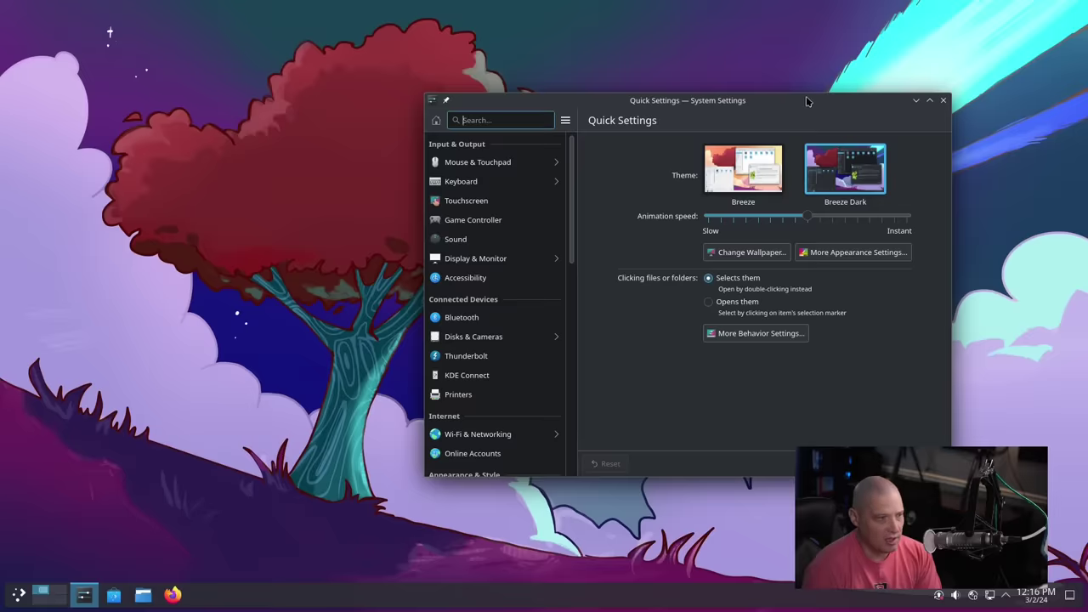
{"action": "left_click_drag", "start_coordinate": [823, 100], "coordinate": [778, 100]}
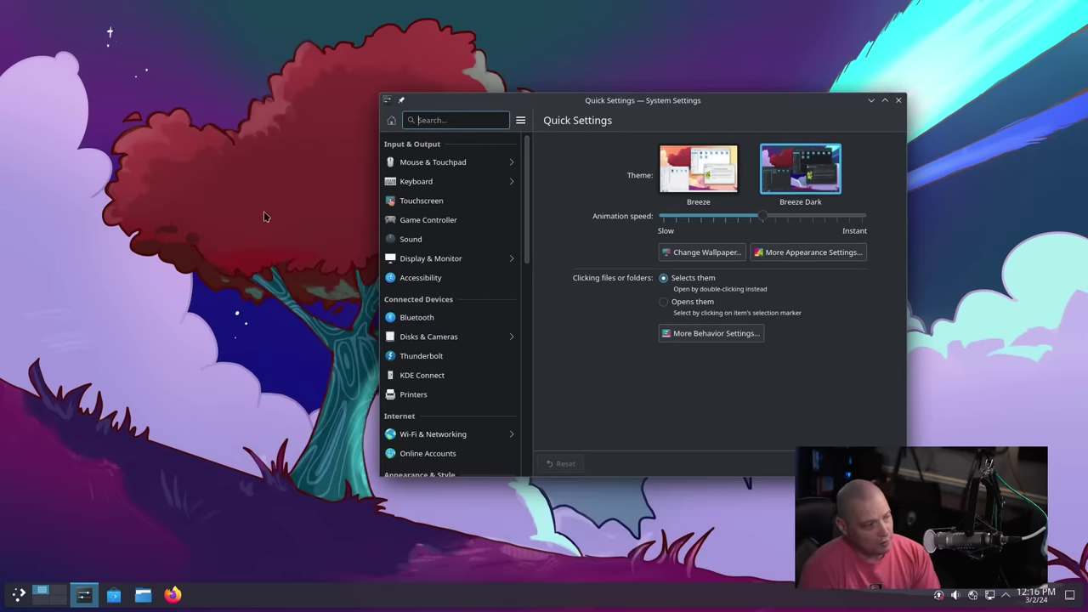
{"action": "left_click_drag", "start_coordinate": [617, 99], "coordinate": [363, 113]}
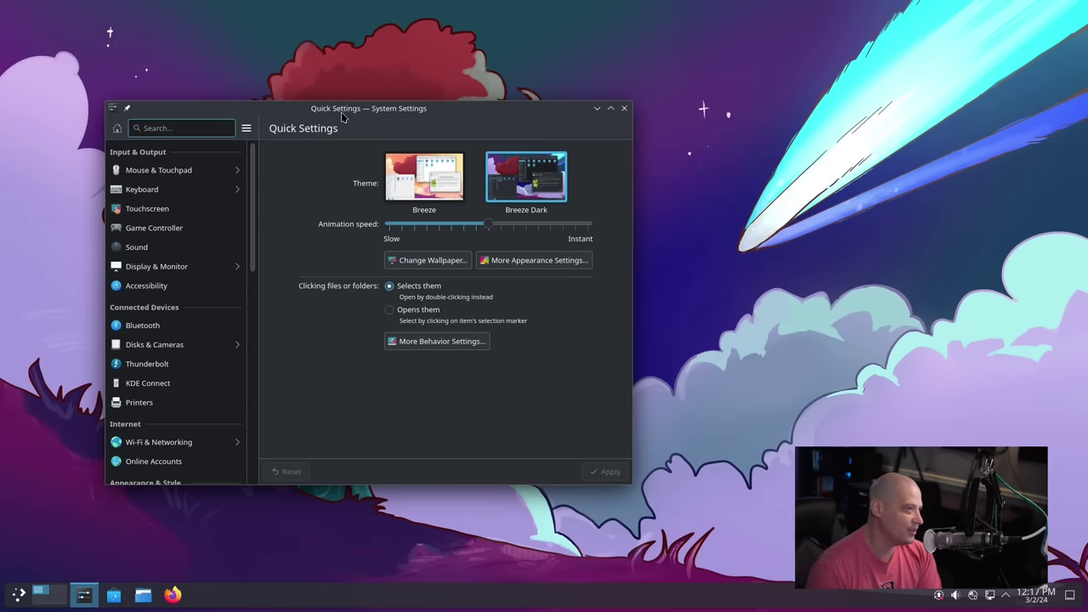
{"action": "left_click_drag", "start_coordinate": [341, 117], "coordinate": [484, 136]}
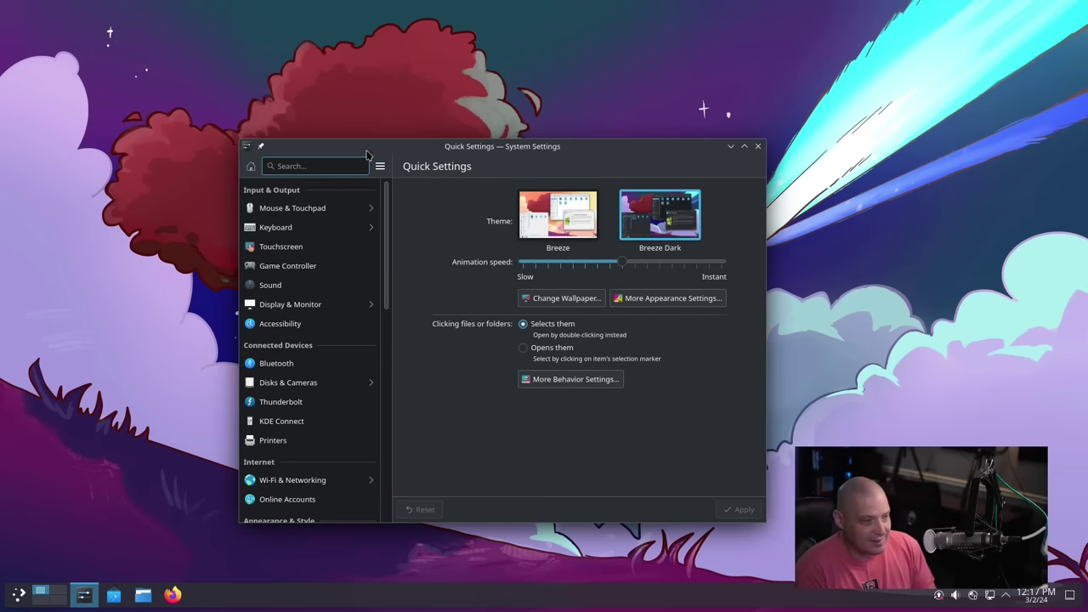
Maximize and restore System Settings twice, close it, and open Konsole with Ctrl+Alt+T.
{"action": "double_click", "coordinate": [515, 152]}
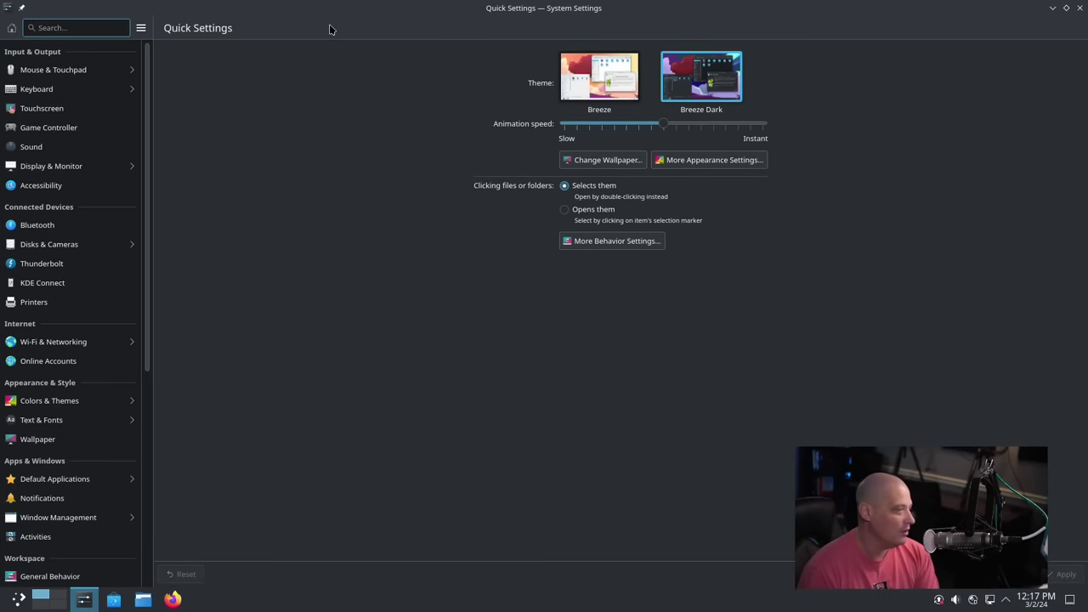
{"action": "double_click", "coordinate": [309, 13]}
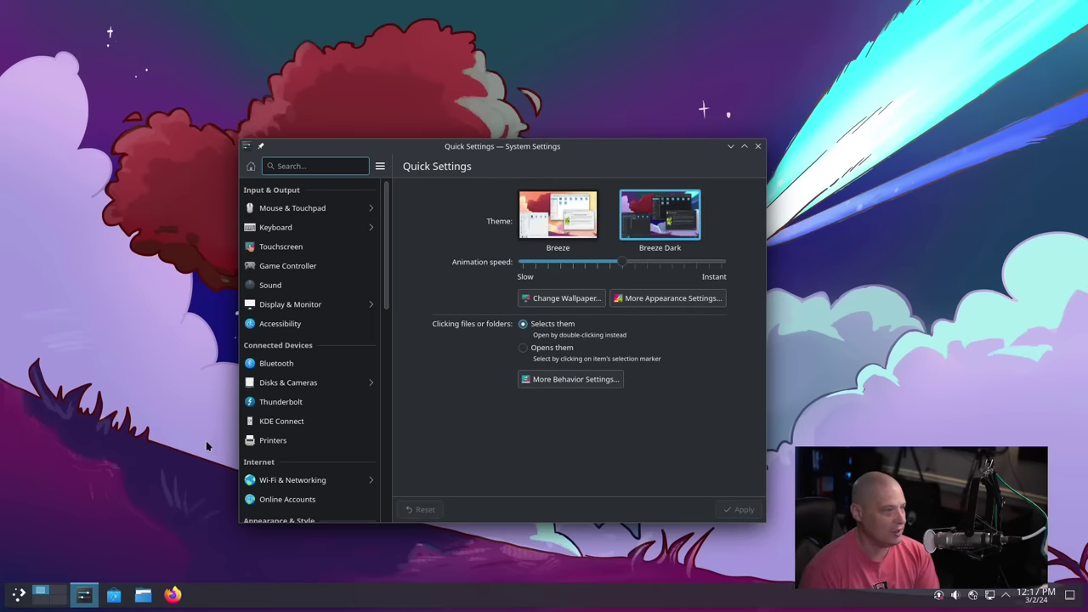
{"action": "double_click", "coordinate": [481, 147]}
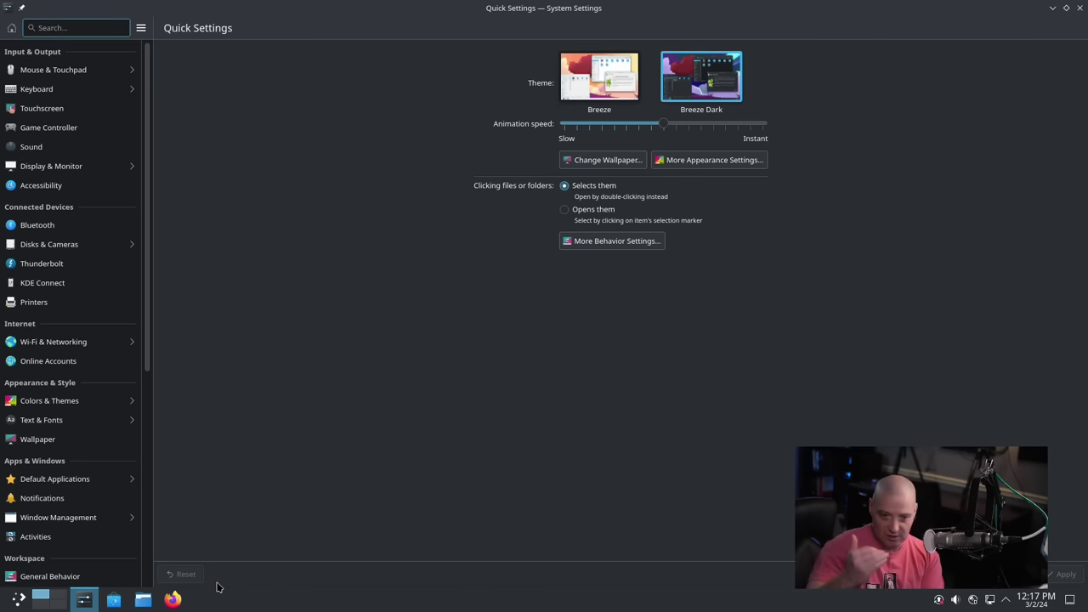
{"action": "double_click", "coordinate": [285, 12]}
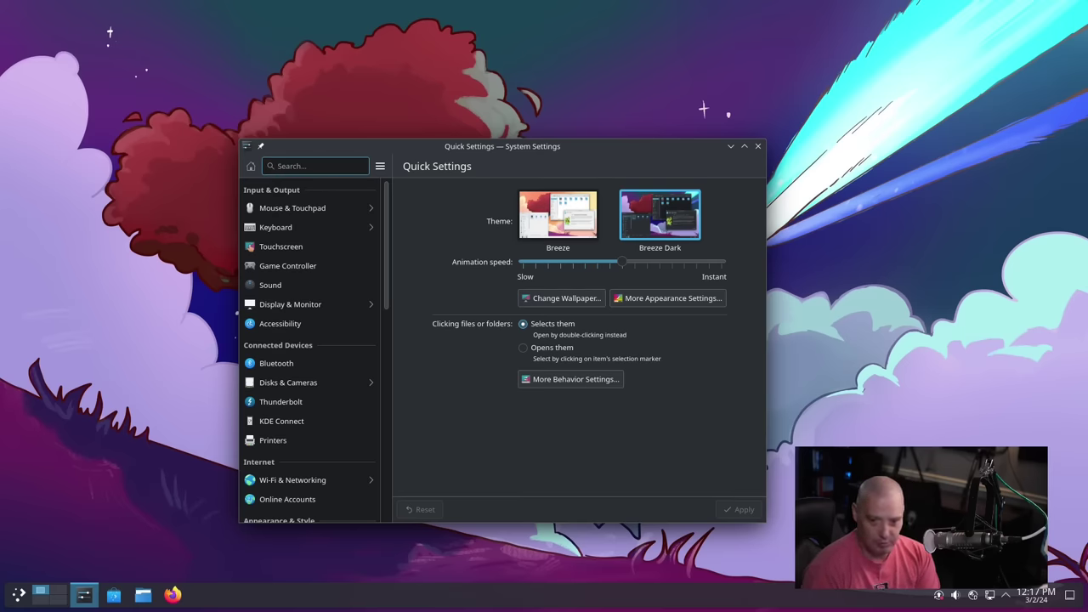
{"action": "left_click", "coordinate": [758, 147]}
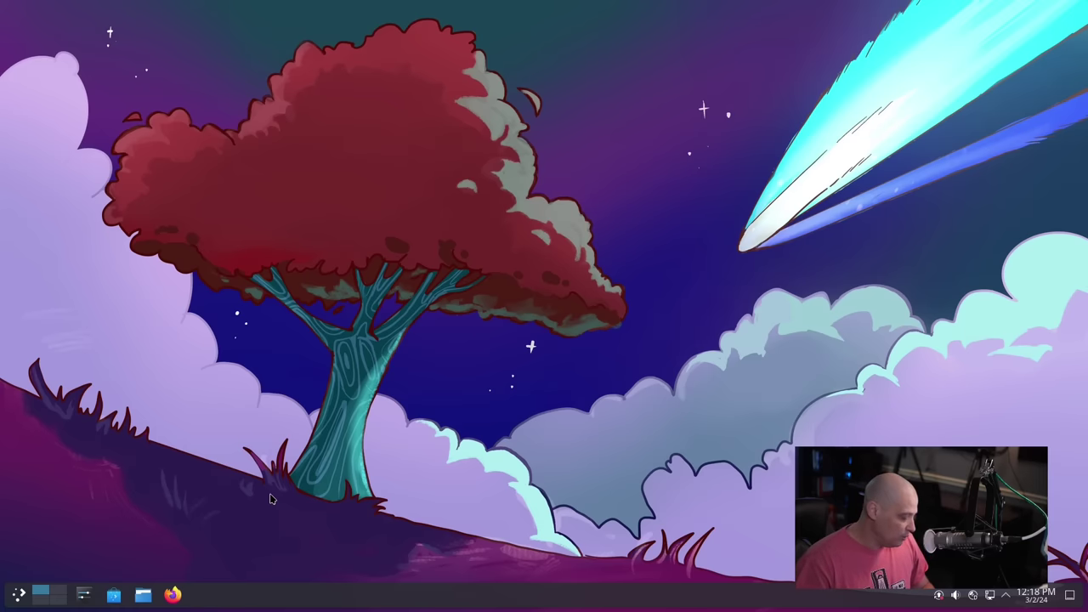
{"action": "key", "text": "ctrl+alt+t"}
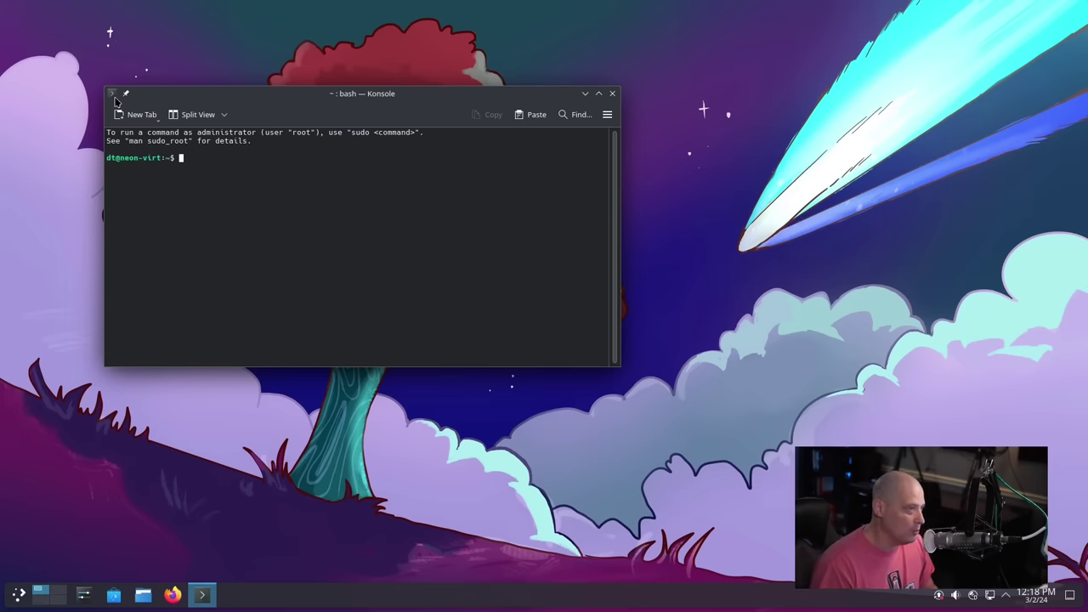
Maximize Konsole, enlarge its font, try htop, then run 'sudo apt install htop'.
{"action": "double_click", "coordinate": [180, 97]}
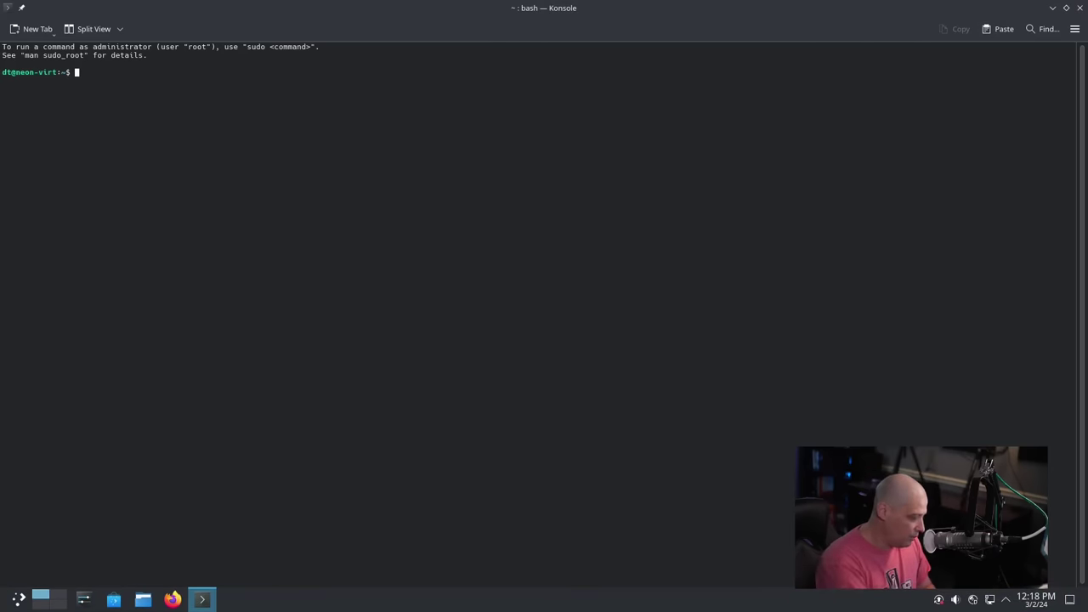
{"action": "key", "text": "ctrl+plus"}
{"action": "key", "text": "ctrl+plus"}
{"action": "key", "text": "ctrl+plus"}
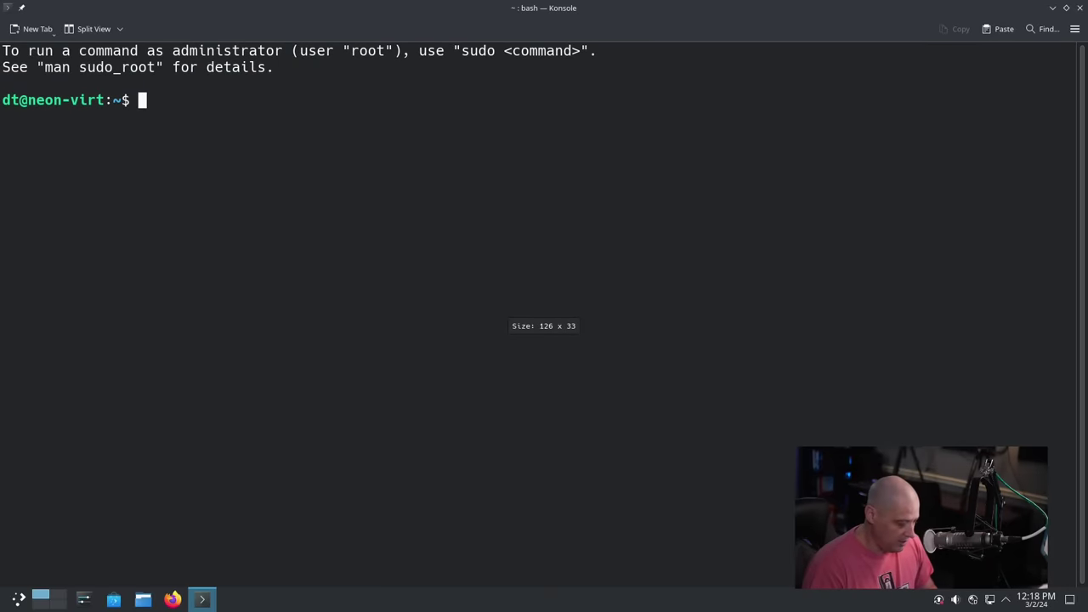
{"action": "type", "text": "htop"}
{"action": "key", "text": "Return"}
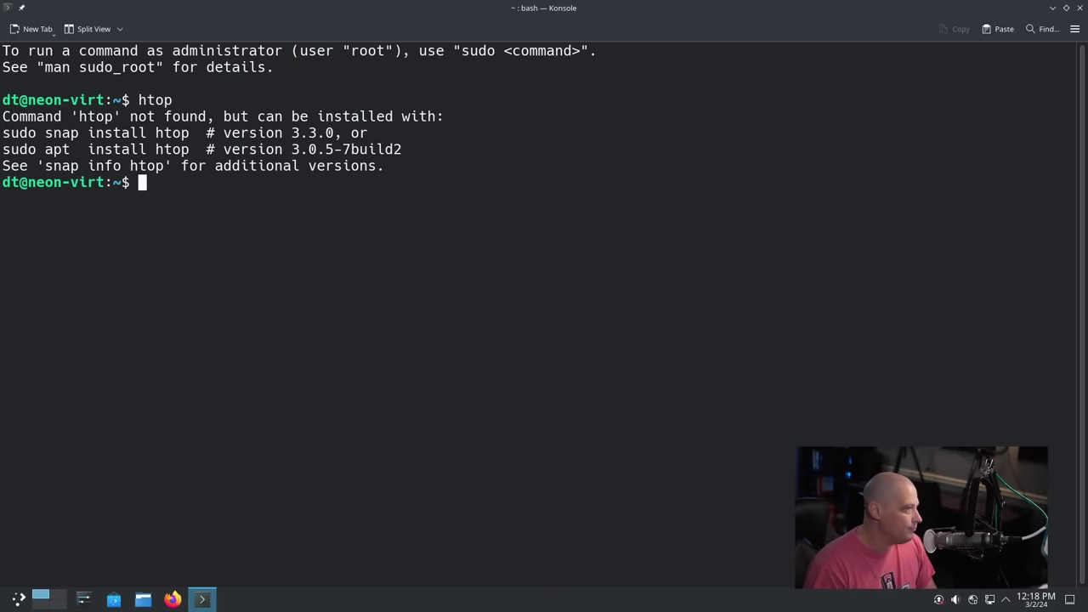
{"action": "type", "text": "sudo apt"}
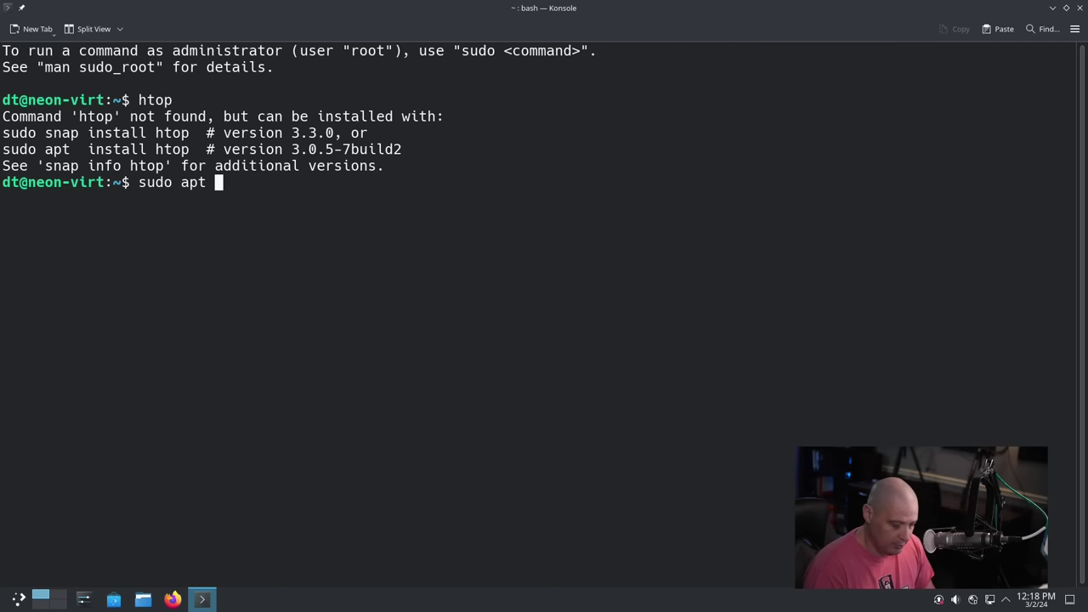
{"action": "type", "text": " install "}
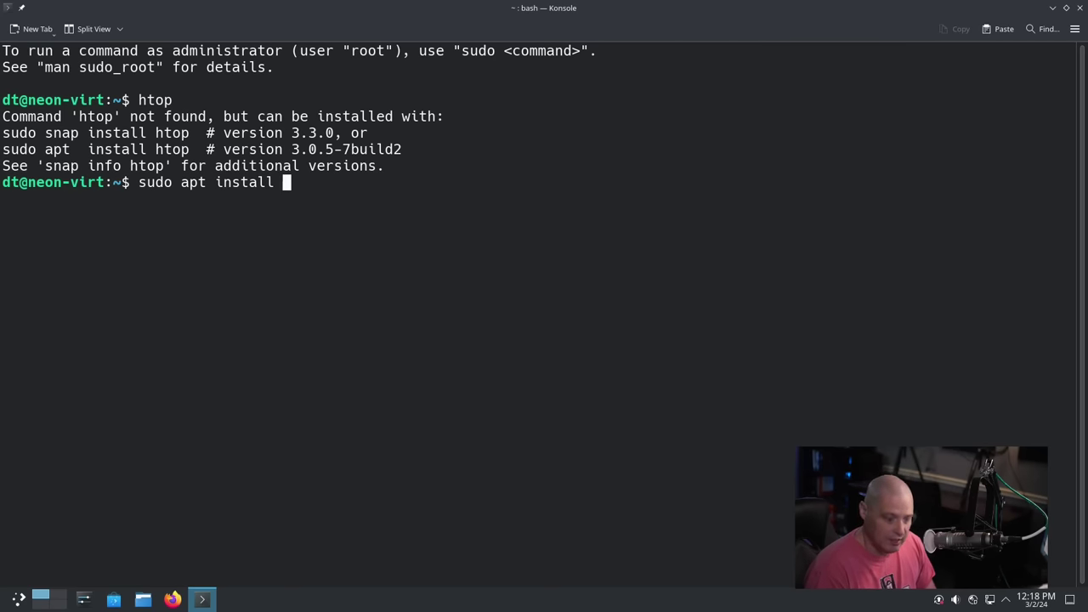
{"action": "type", "text": "htop"}
{"action": "key", "text": "Return"}
{"action": "key", "text": "Return"}
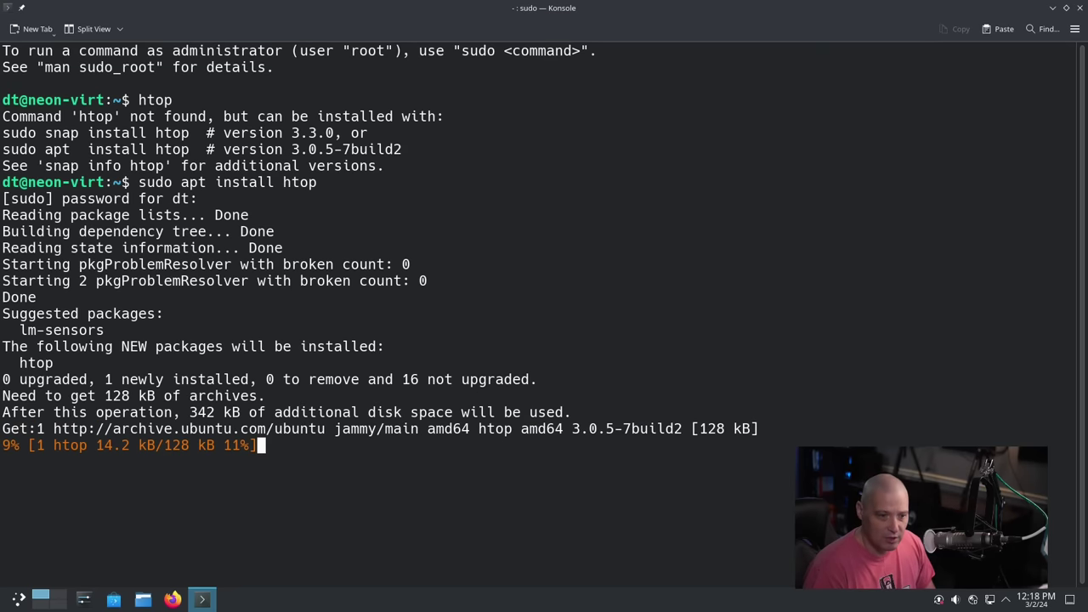
Run htop in Konsole, then close the terminal, confirming Close Window while htop runs.
{"action": "type", "text": "htop"}
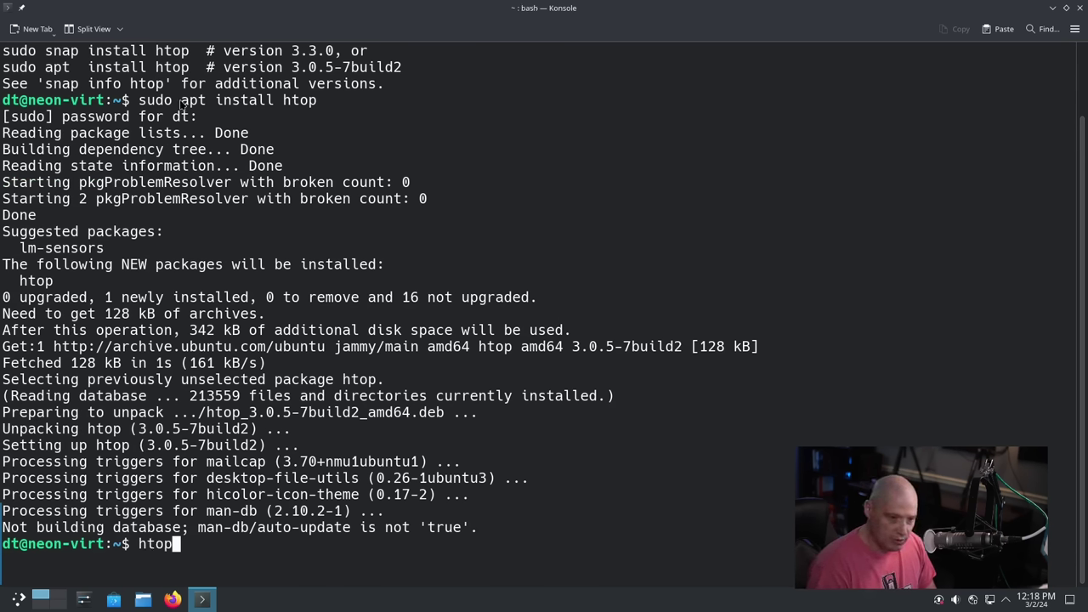
{"action": "key", "text": "Return"}
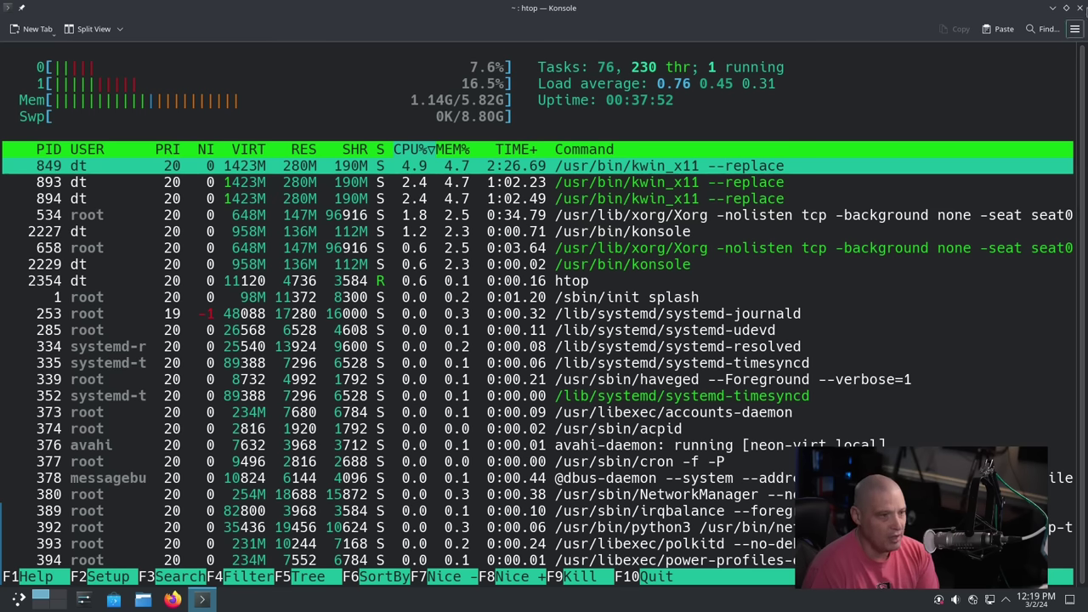
{"action": "left_click", "coordinate": [1077, 10]}
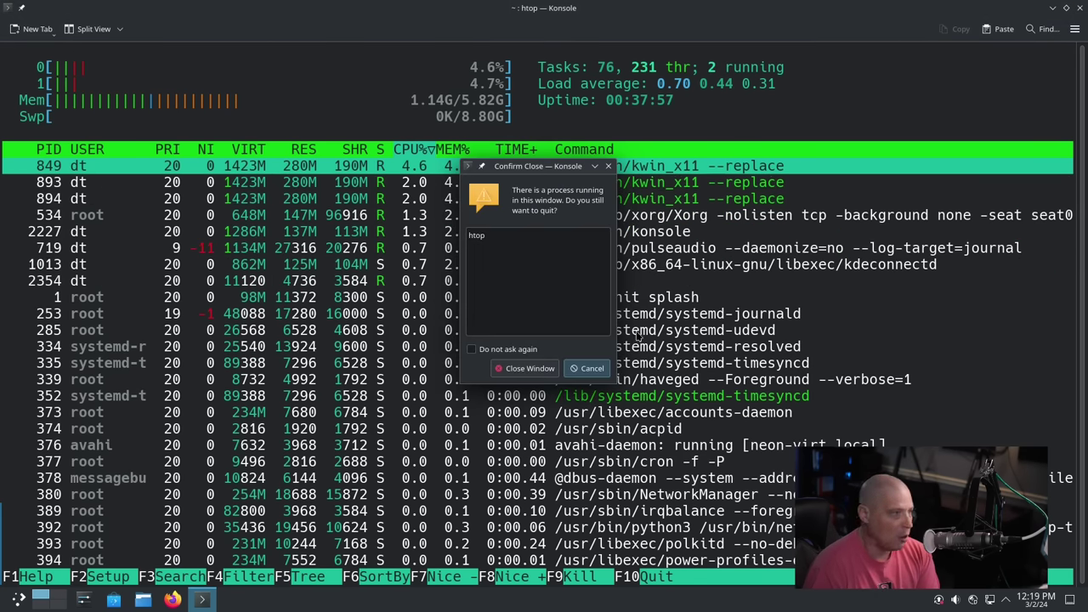
{"action": "left_click", "coordinate": [531, 368]}
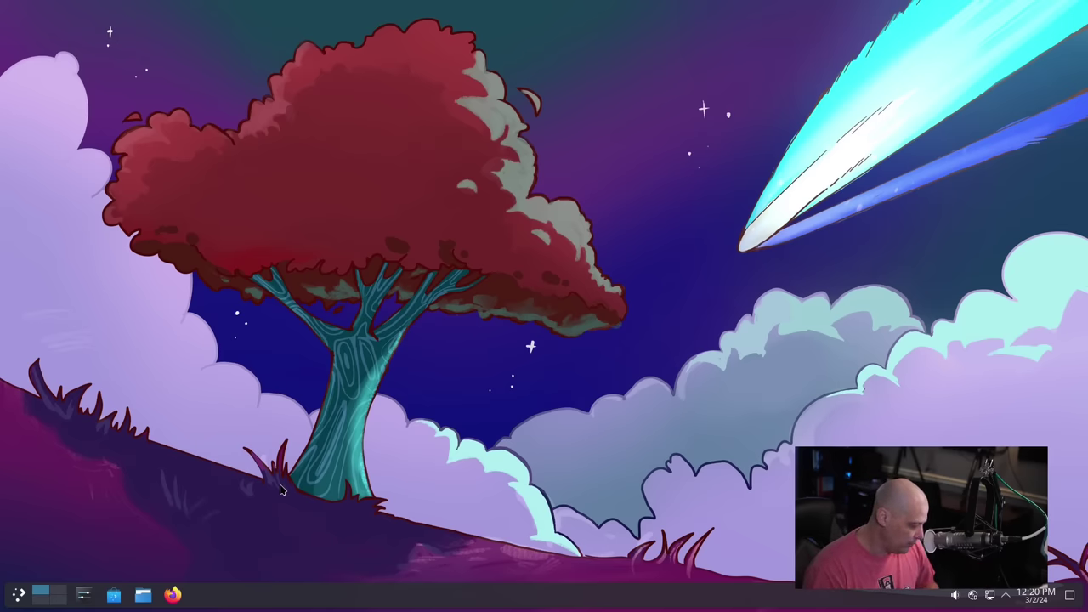
Open a new Konsole maximized, enlarge its text, and run htop.
{"action": "key", "text": "ctrl+alt+t"}
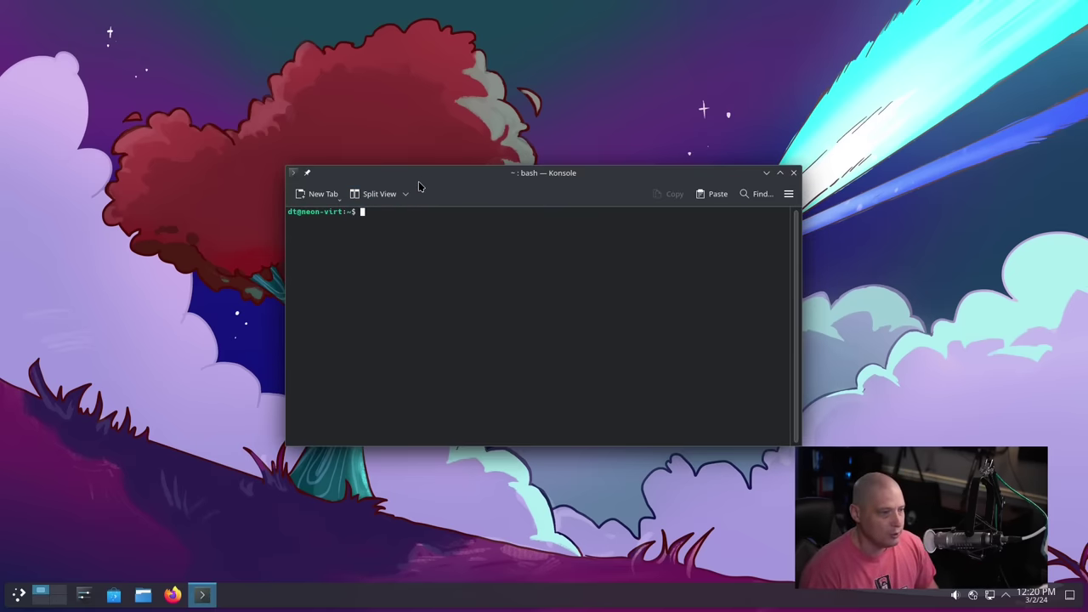
{"action": "double_click", "coordinate": [412, 179]}
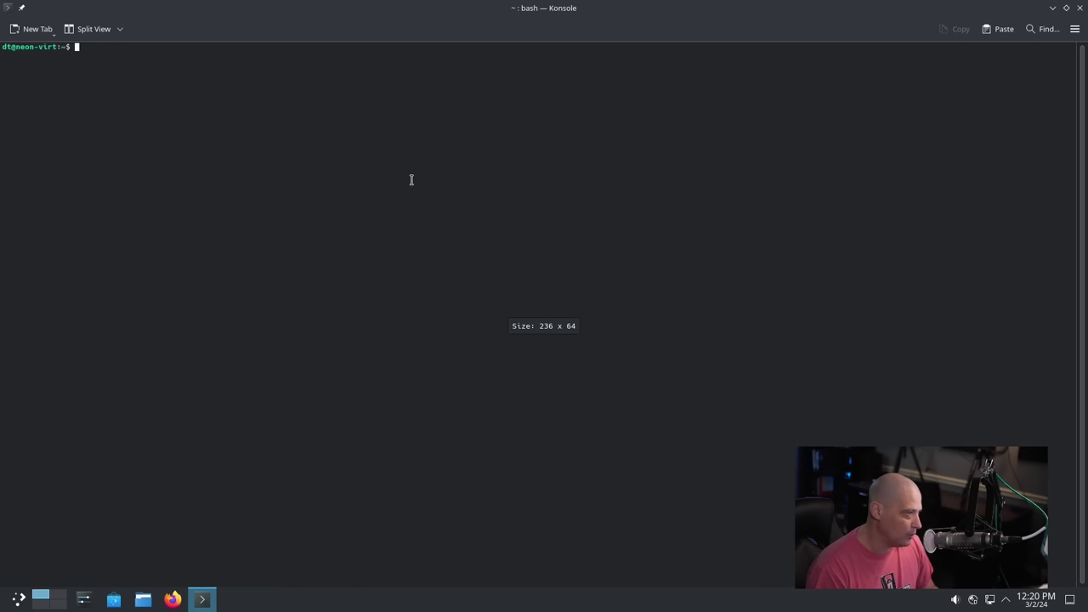
{"action": "key", "text": "ctrl+plus"}
{"action": "key", "text": "ctrl+plus"}
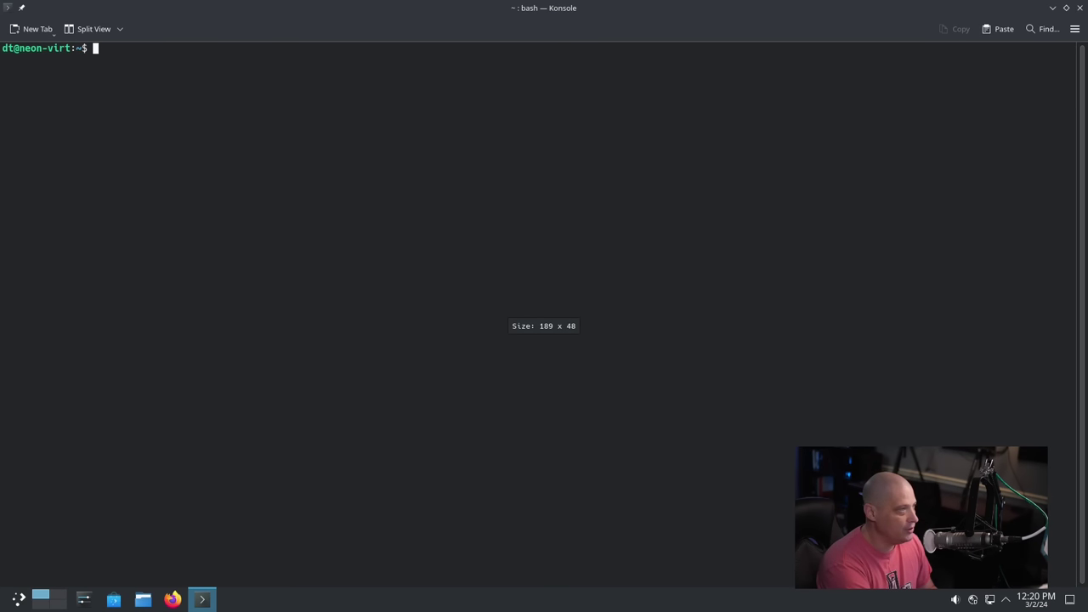
{"action": "type", "text": "htop"}
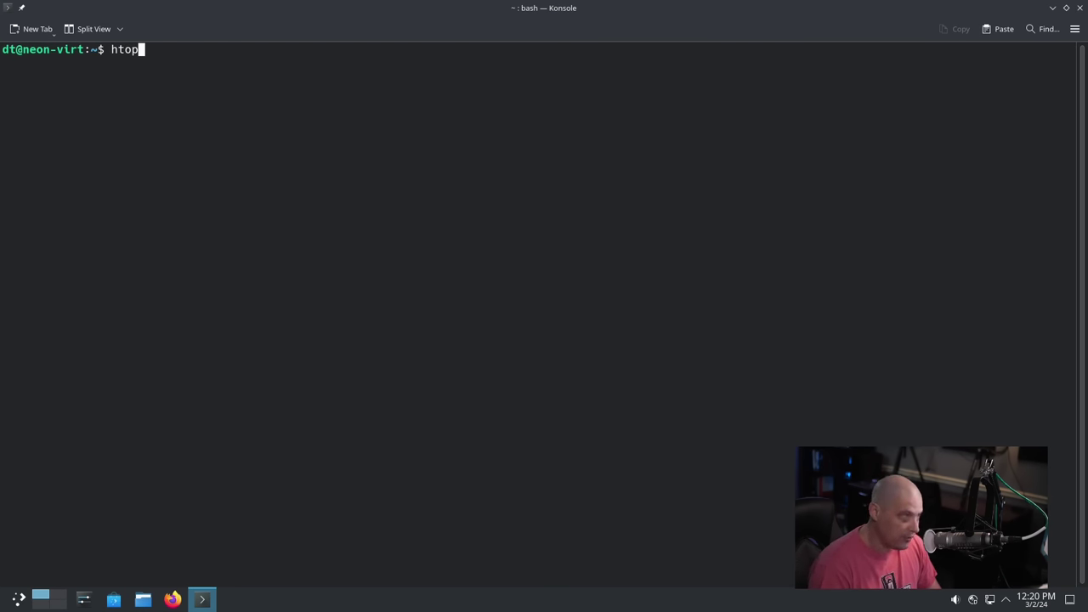
{"action": "key", "text": "Return"}
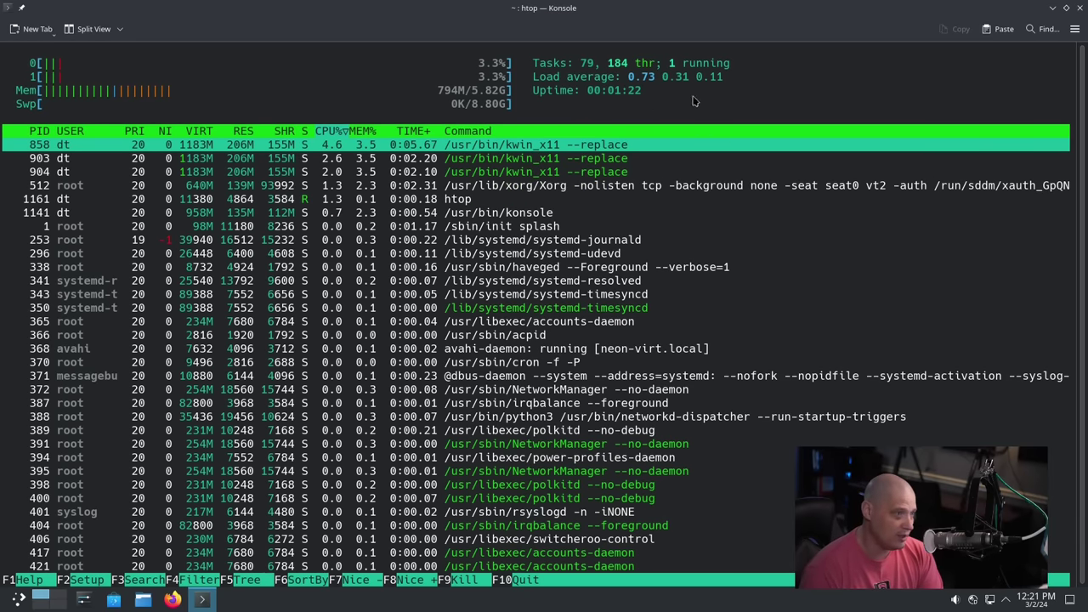
Close the Konsole window, cancelling once, then confirming Close Window despite htop running.
{"action": "left_click", "coordinate": [1077, 7]}
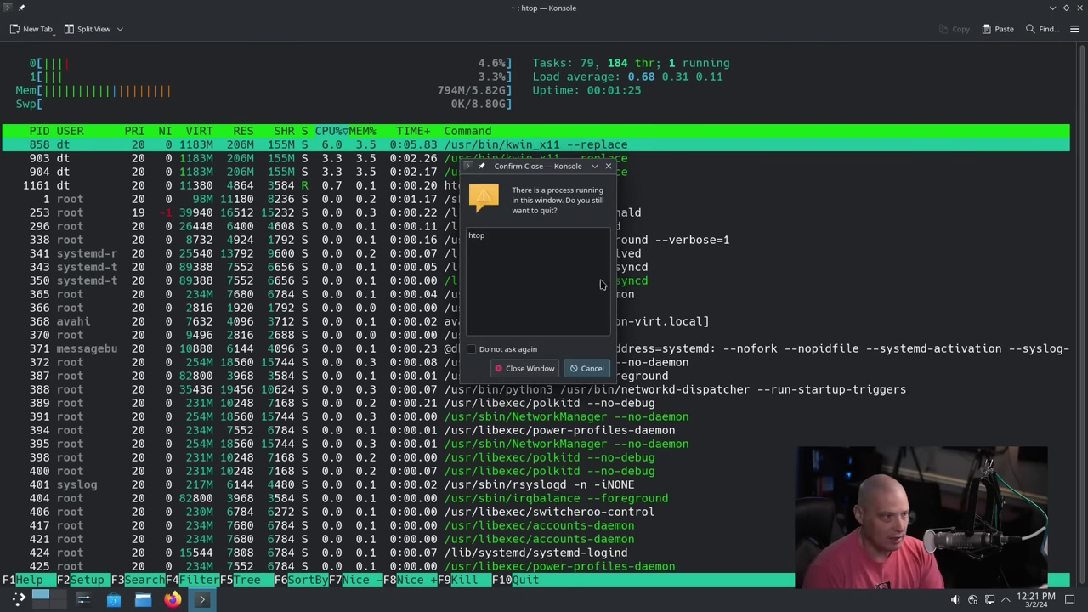
{"action": "left_click", "coordinate": [586, 369]}
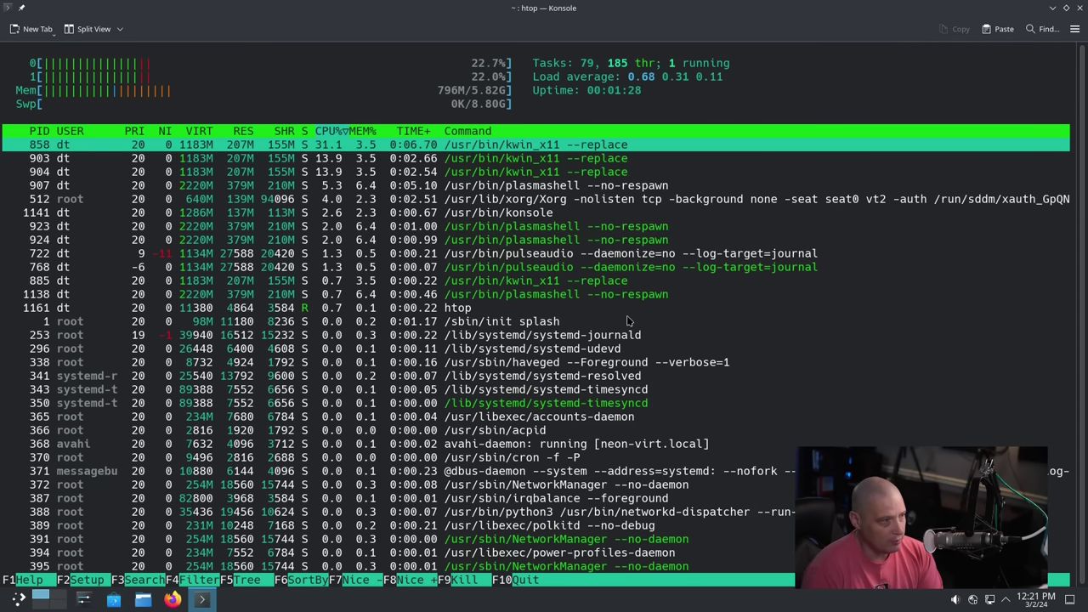
{"action": "left_click", "coordinate": [1078, 7]}
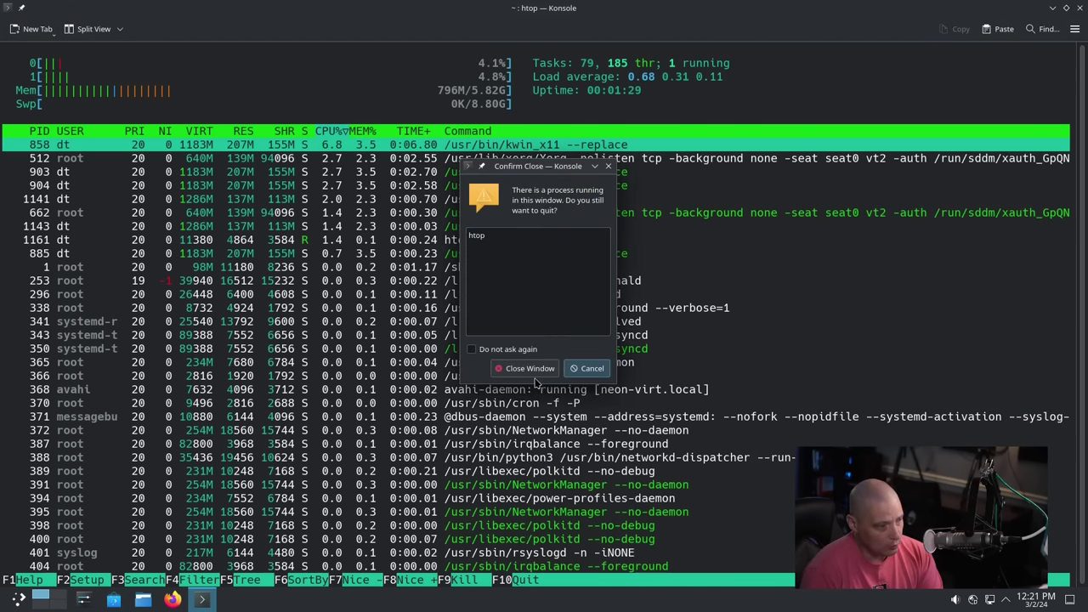
{"action": "left_click", "coordinate": [506, 369]}
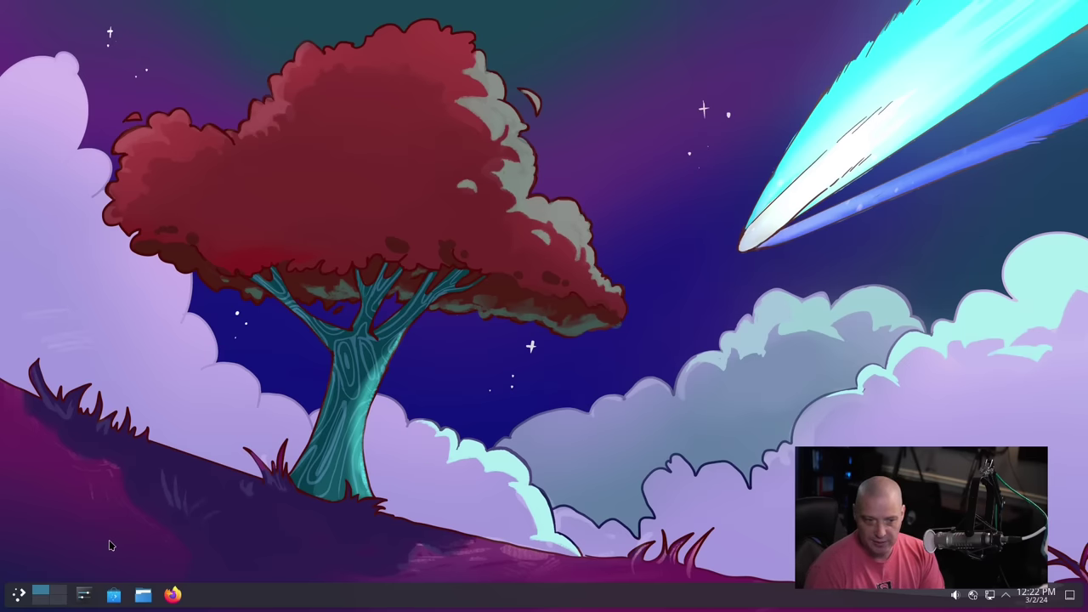
{"action": "left_click", "coordinate": [19, 597]}
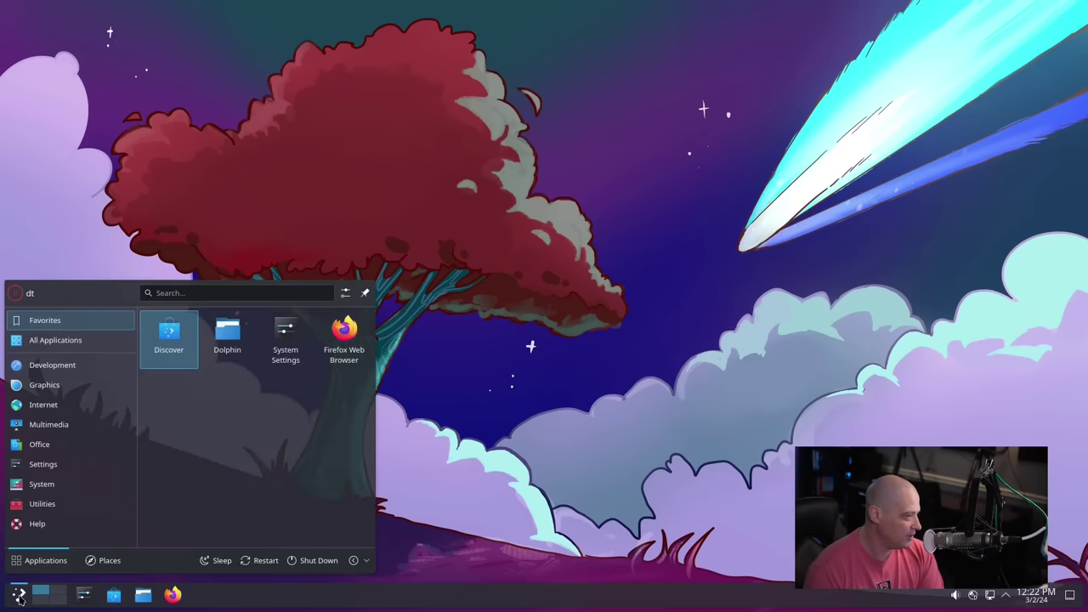
{"action": "mouse_move", "coordinate": [61, 451]}
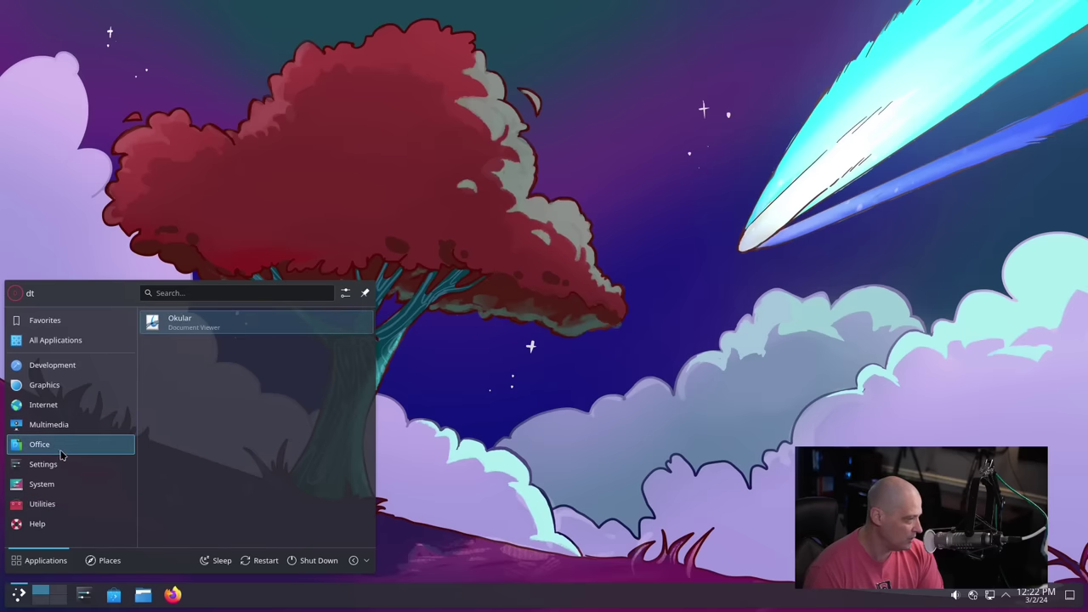
{"action": "mouse_move", "coordinate": [65, 399]}
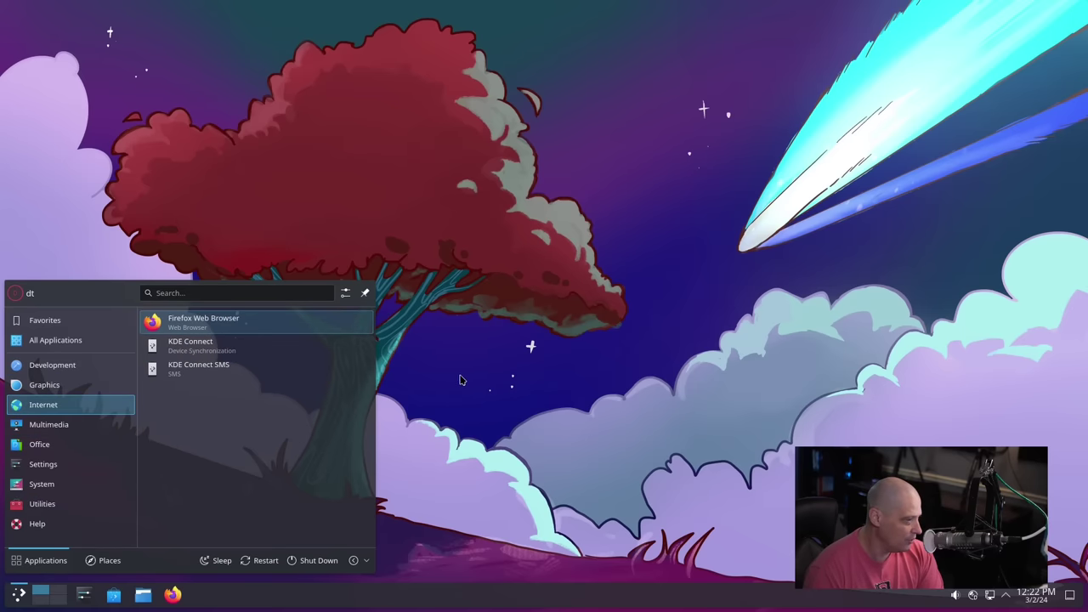
{"action": "left_click", "coordinate": [456, 326]}
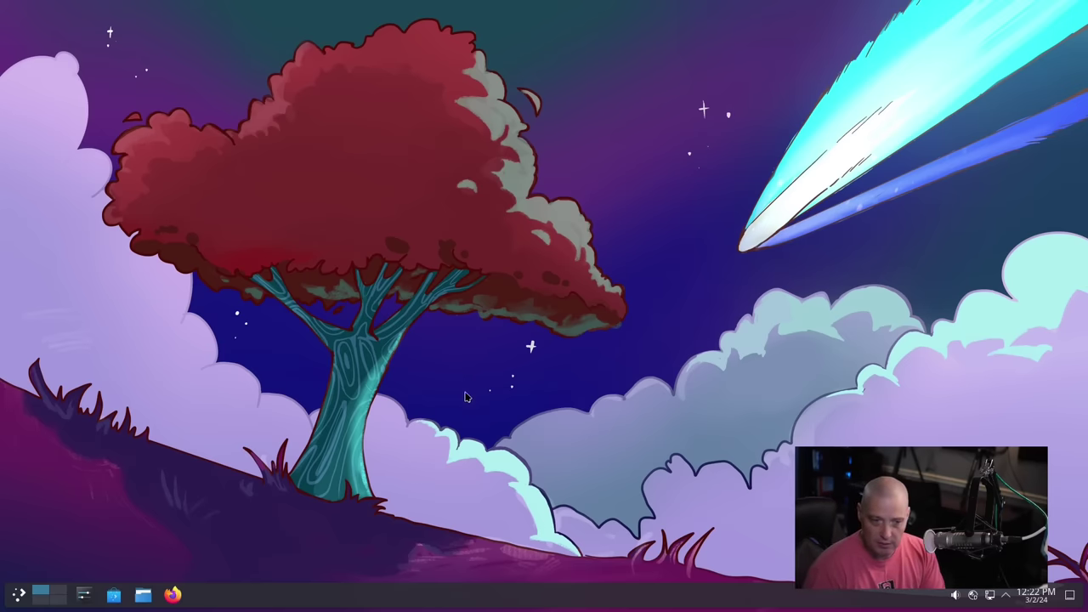
Open Desktop and Wallpaper settings, widen the window, and select the Mountain wallpaper.
{"action": "right_click", "coordinate": [309, 179]}
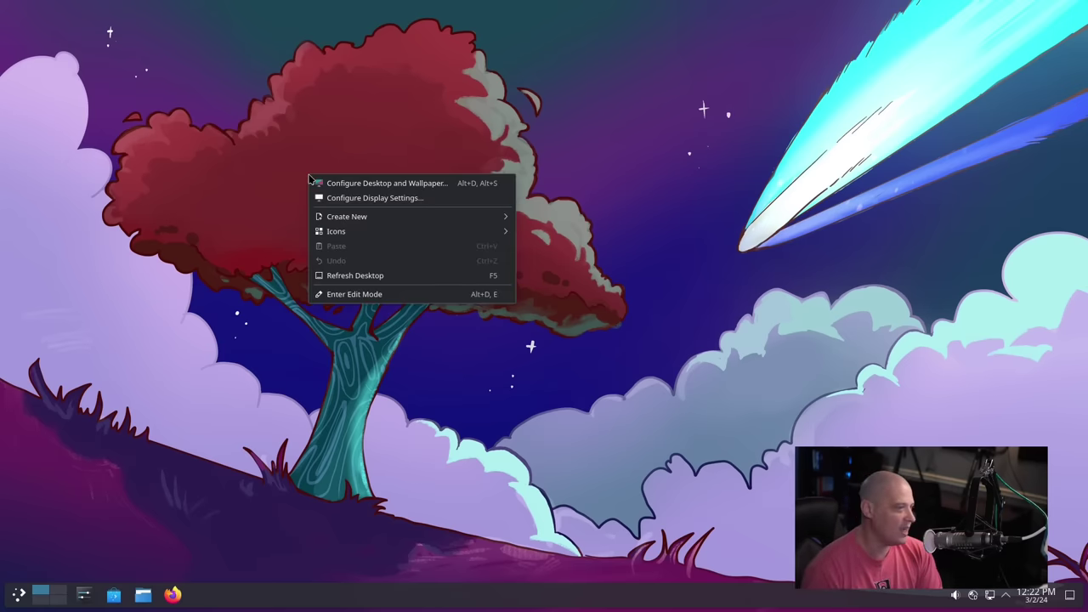
{"action": "left_click", "coordinate": [374, 184]}
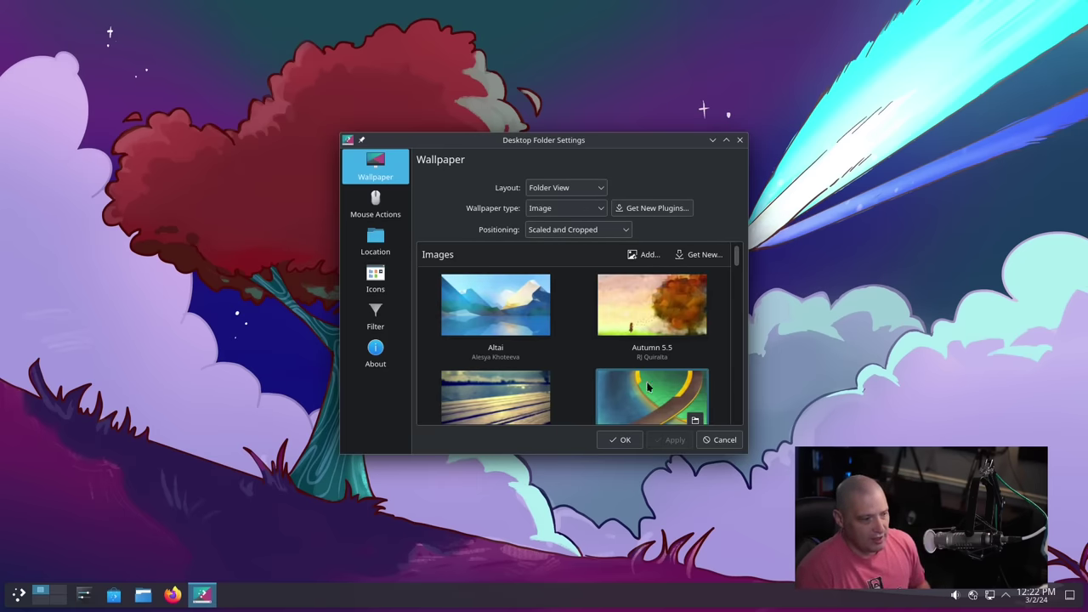
{"action": "key", "text": "super"}
{"action": "key", "text": "super"}
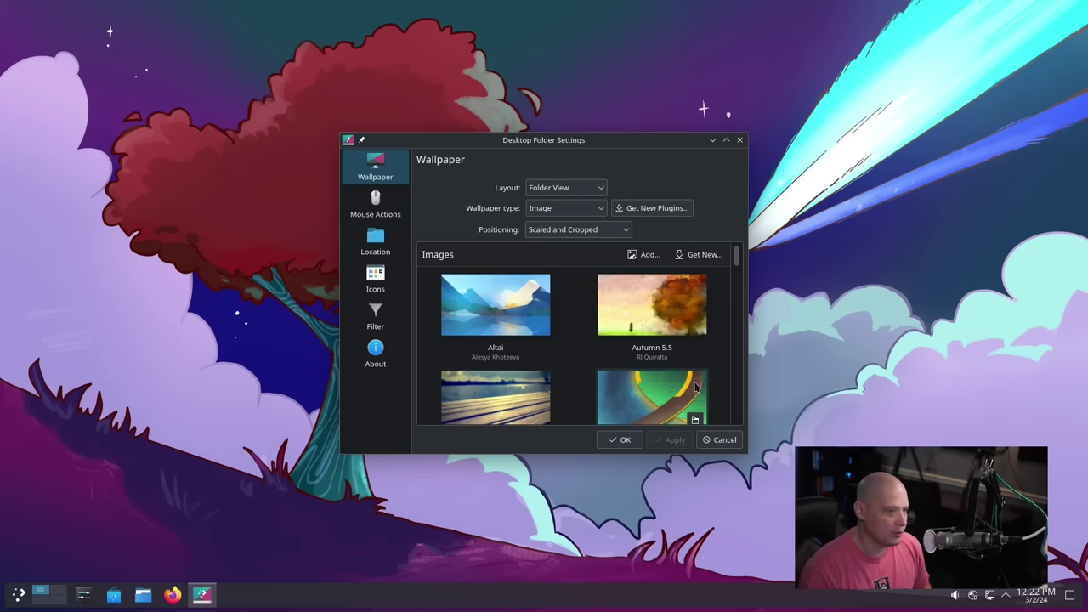
{"action": "left_click_drag", "start_coordinate": [760, 201], "coordinate": [850, 209]}
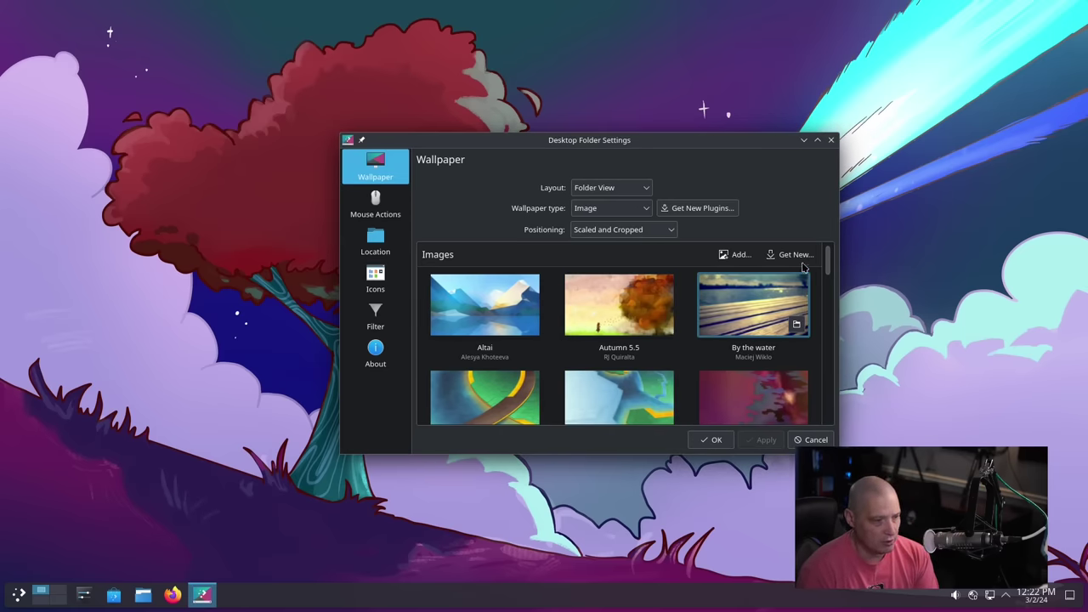
{"action": "scroll", "coordinate": [824, 273], "scroll_direction": "down", "scroll_amount": 2}
{"action": "left_click_drag", "start_coordinate": [823, 272], "coordinate": [827, 367]}
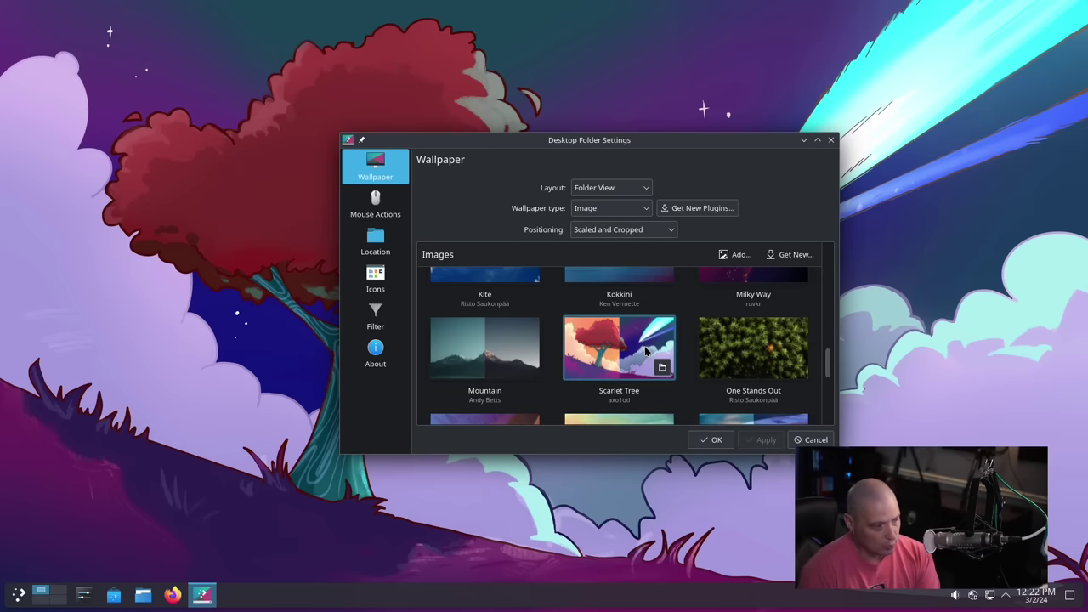
{"action": "left_click", "coordinate": [495, 352]}
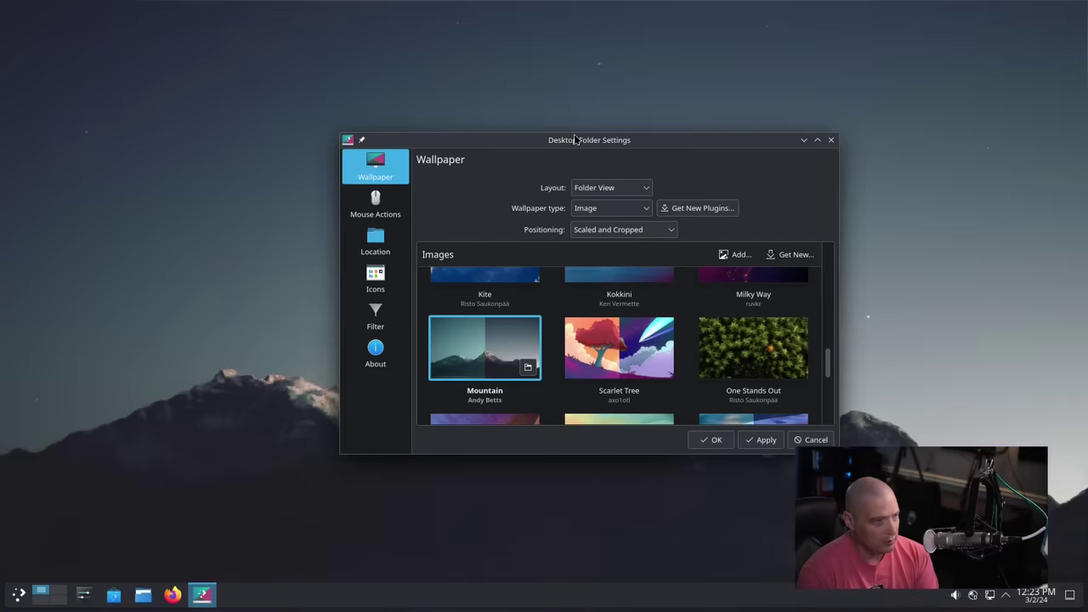
Select the Patak wallpaper and close the settings, applying the change.
{"action": "left_click_drag", "start_coordinate": [575, 141], "coordinate": [516, 140]}
{"action": "scroll", "coordinate": [681, 329], "scroll_direction": "down", "scroll_amount": 3}
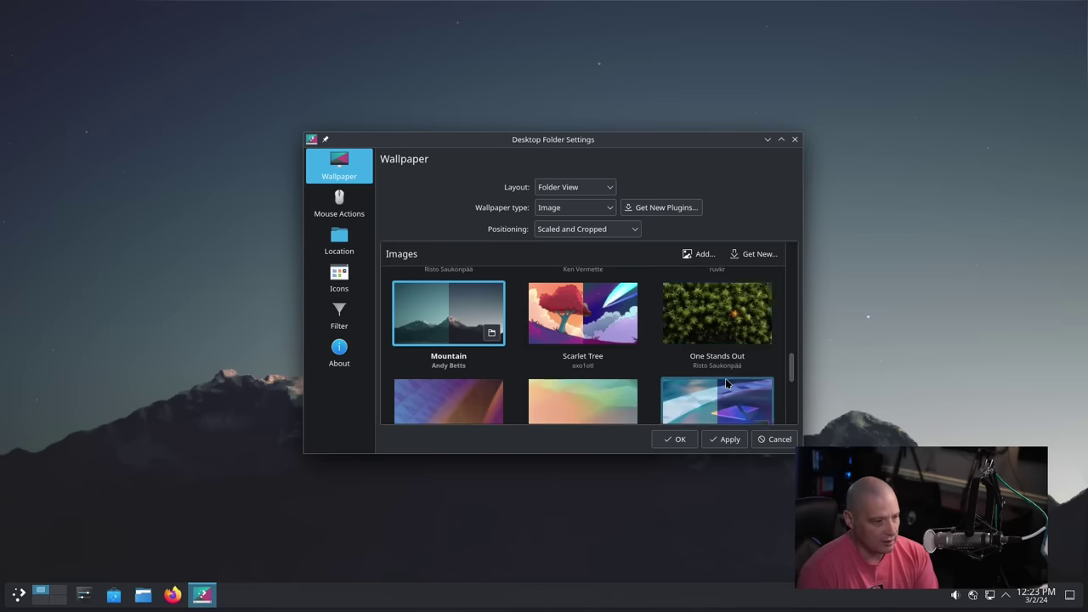
{"action": "left_click", "coordinate": [721, 348]}
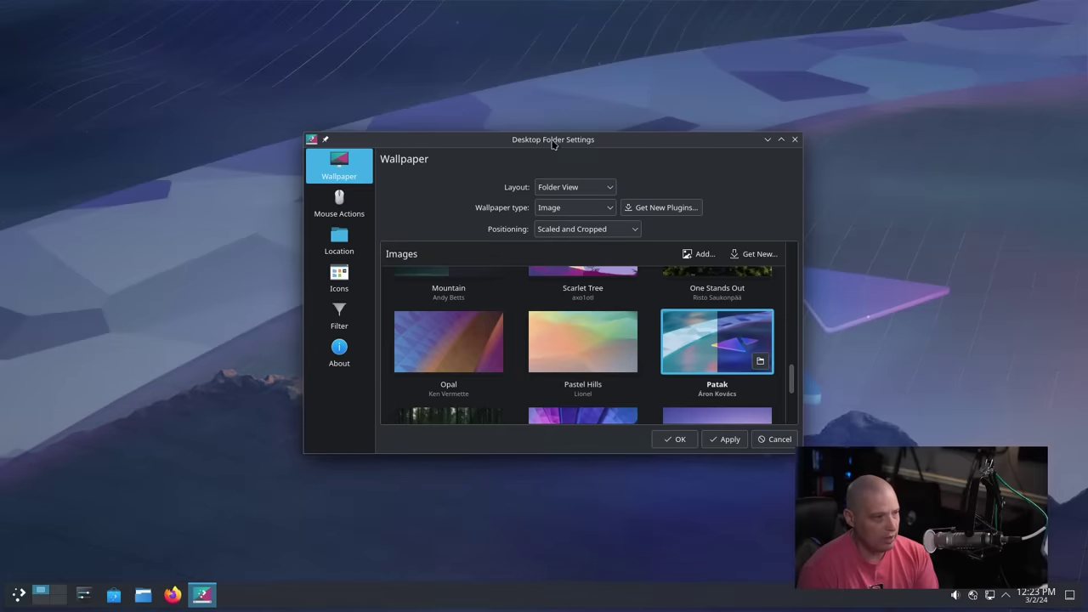
{"action": "left_click_drag", "start_coordinate": [554, 141], "coordinate": [532, 174]}
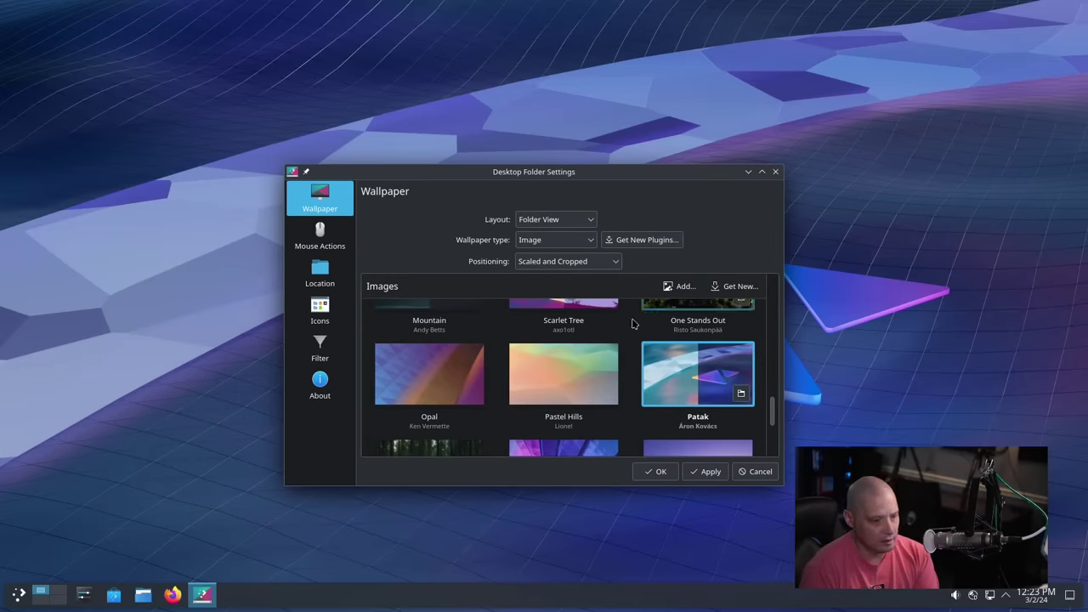
{"action": "scroll", "coordinate": [722, 323], "scroll_direction": "down", "scroll_amount": 3}
{"action": "left_click", "coordinate": [775, 172]}
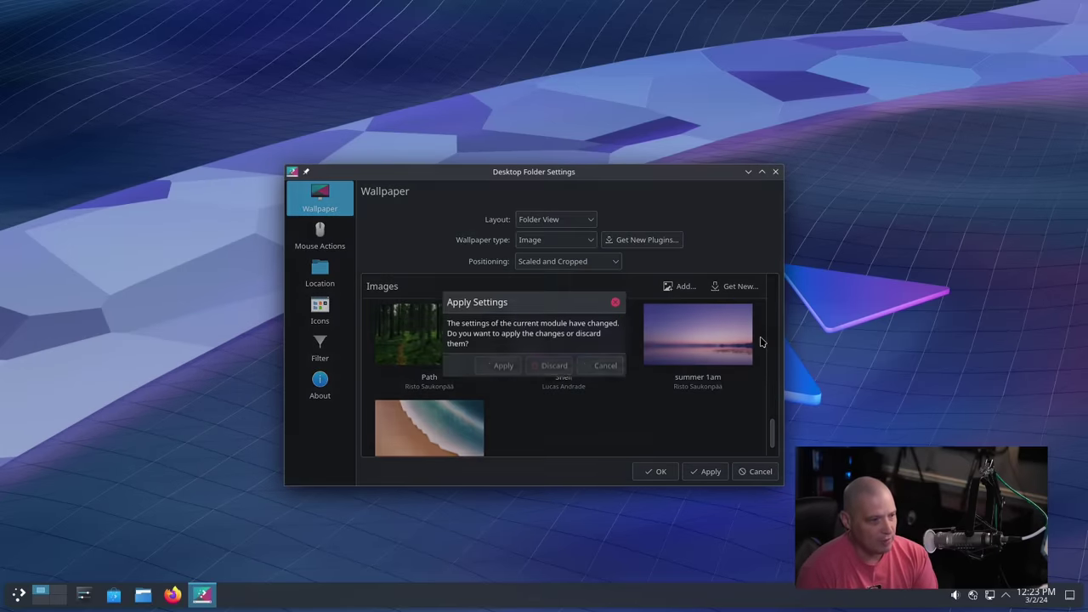
{"action": "left_click", "coordinate": [503, 364]}
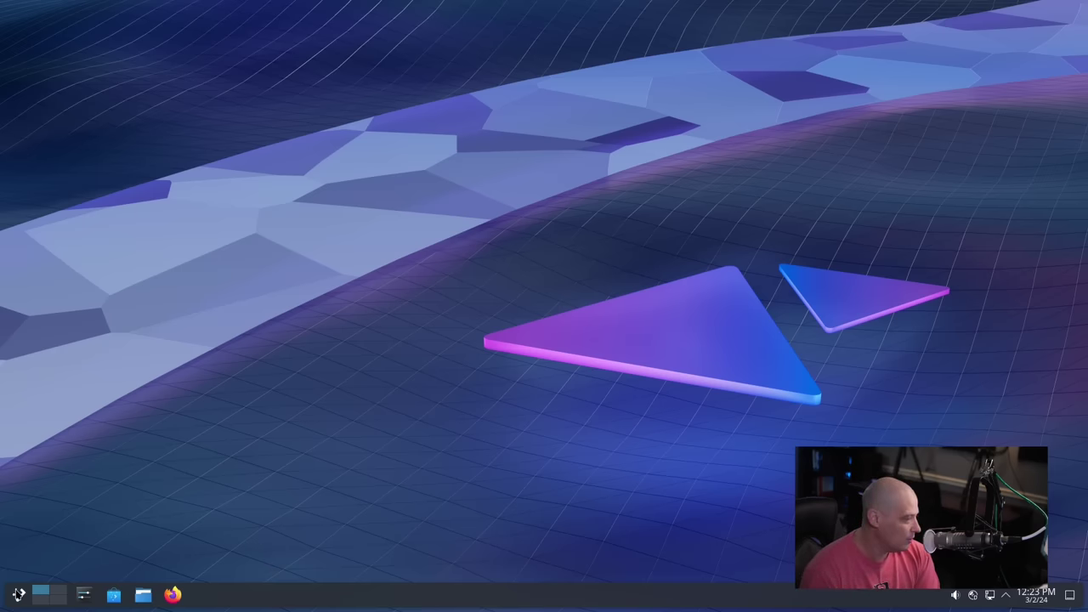
{"action": "left_click", "coordinate": [18, 593]}
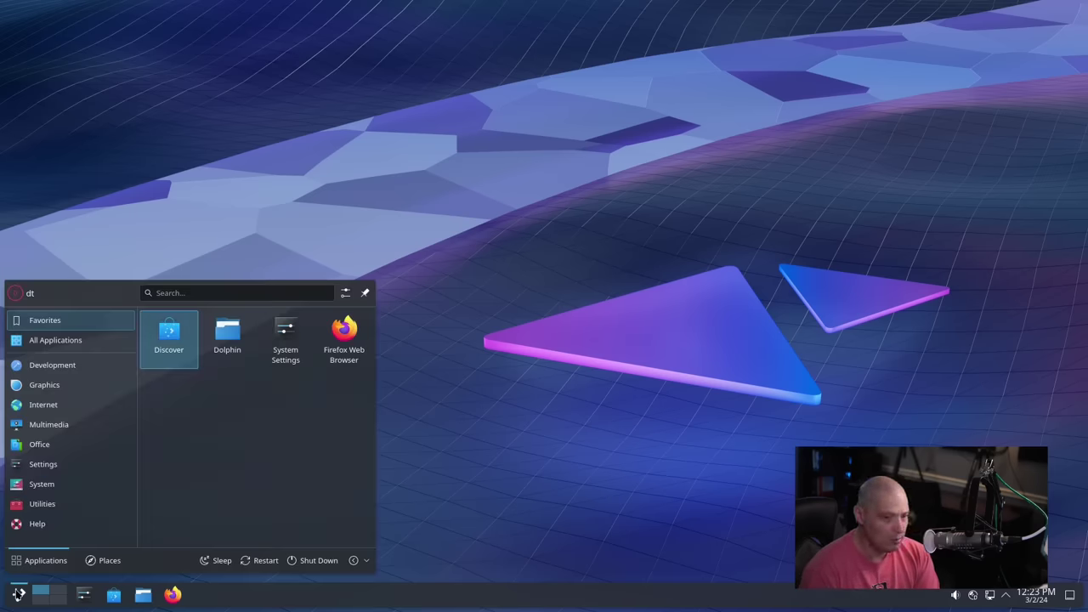
{"action": "left_click", "coordinate": [605, 382]}
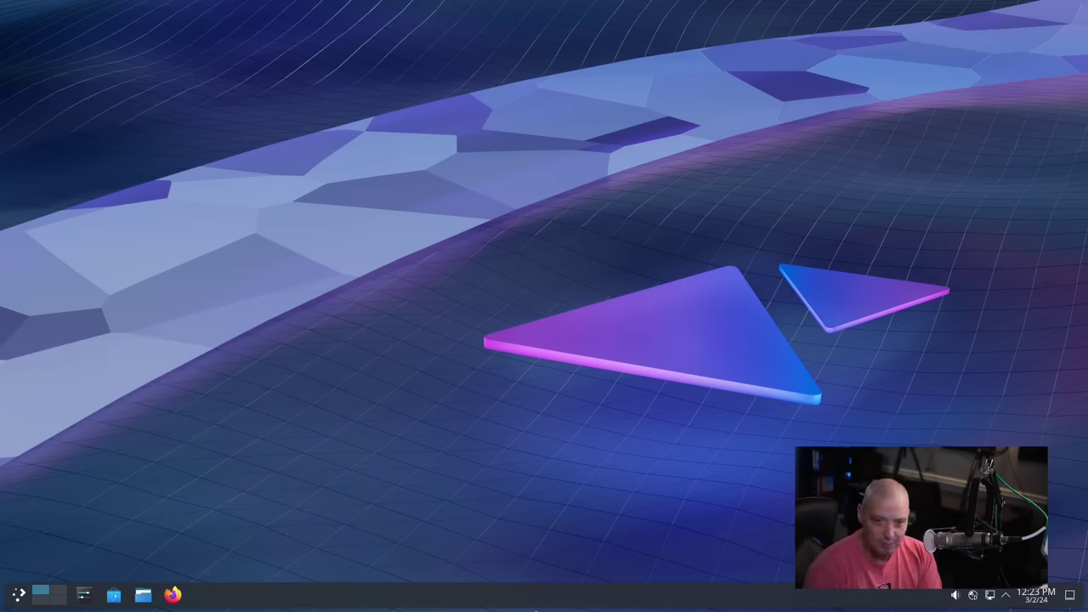